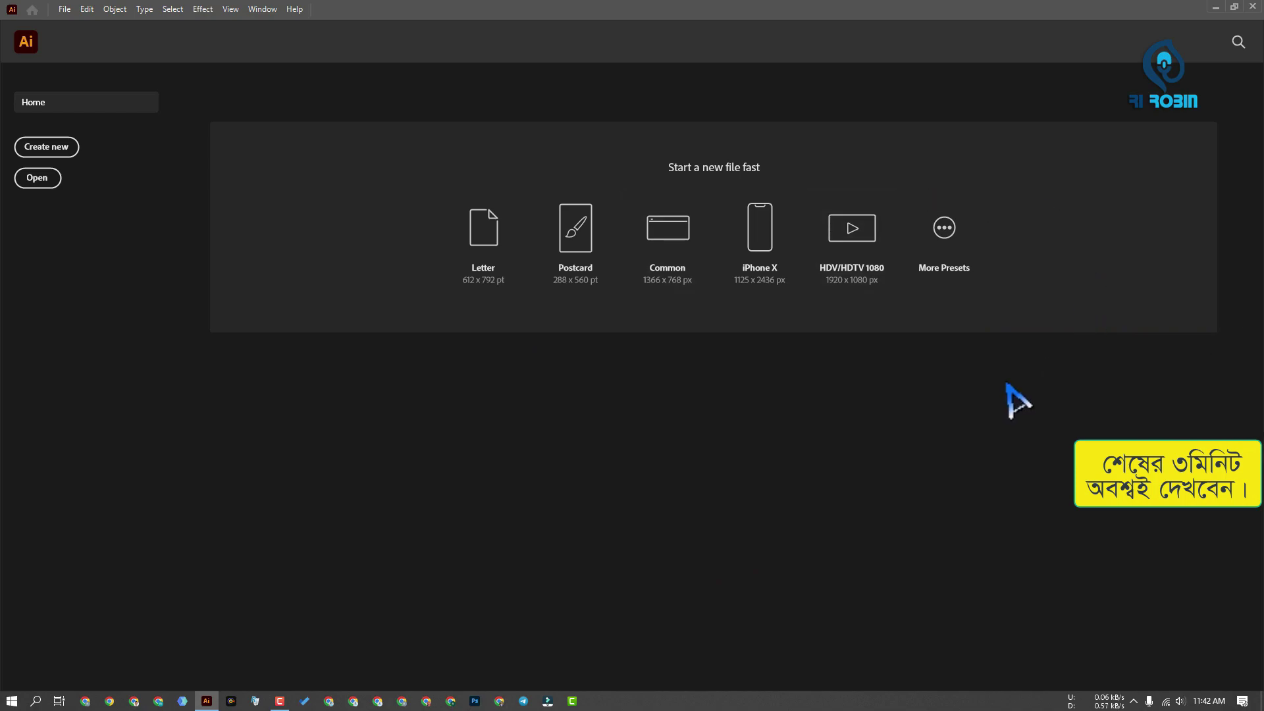
# Create a new blank A4 portrait document, Untitled-1, in CMYK.
pyautogui.click(46, 147)
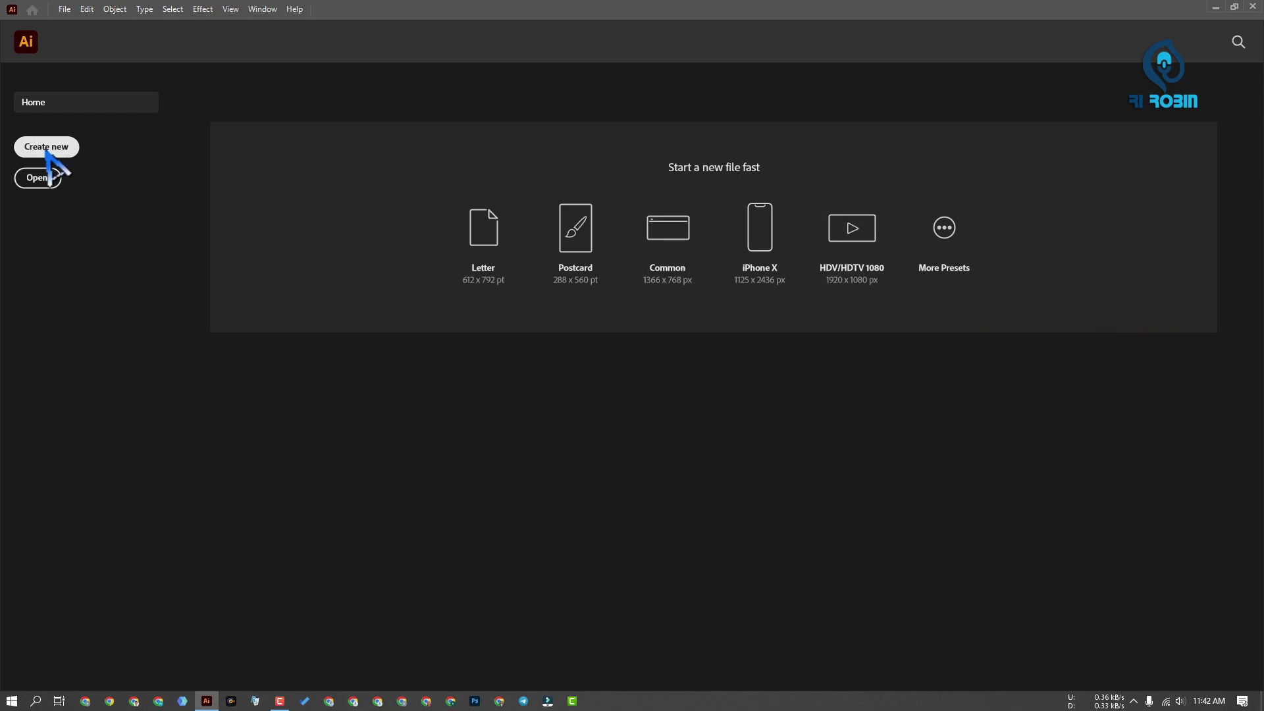
pyautogui.click(485, 394)
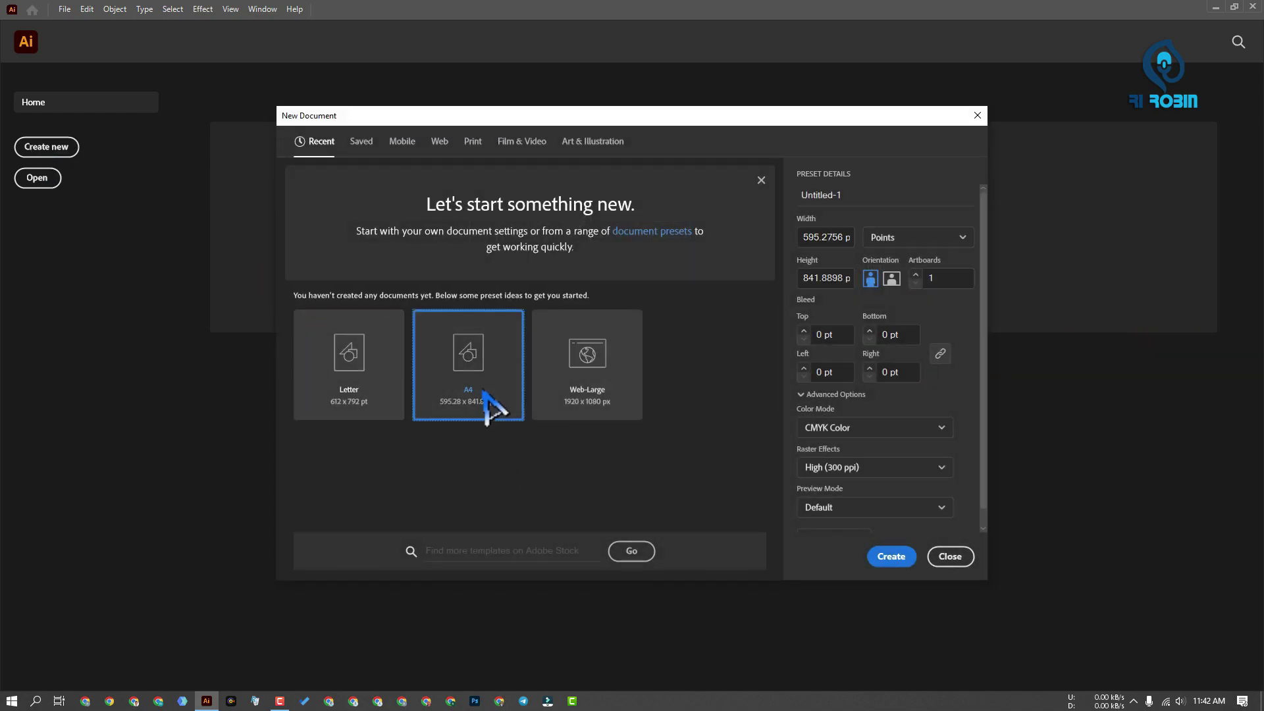
pyautogui.click(893, 560)
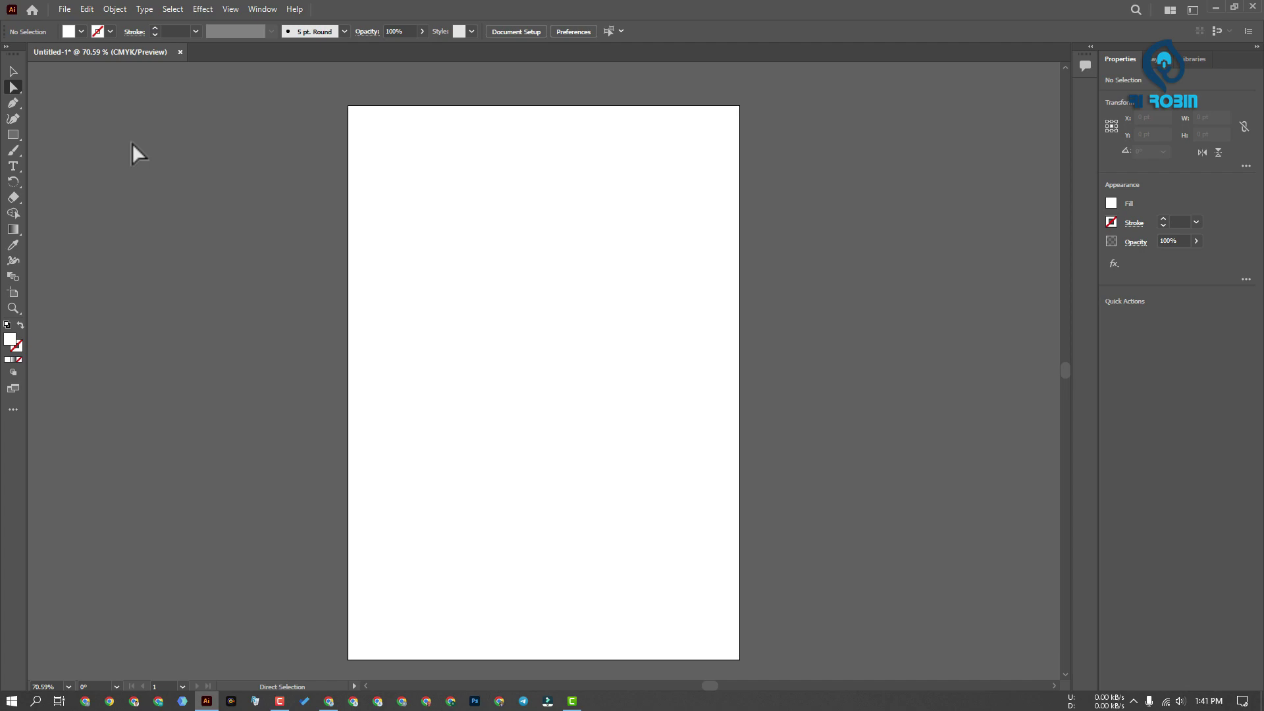
# Place Mobile frelancing.psd as a linked image across the middle of the A4 artboard.
pyautogui.click(64, 10)
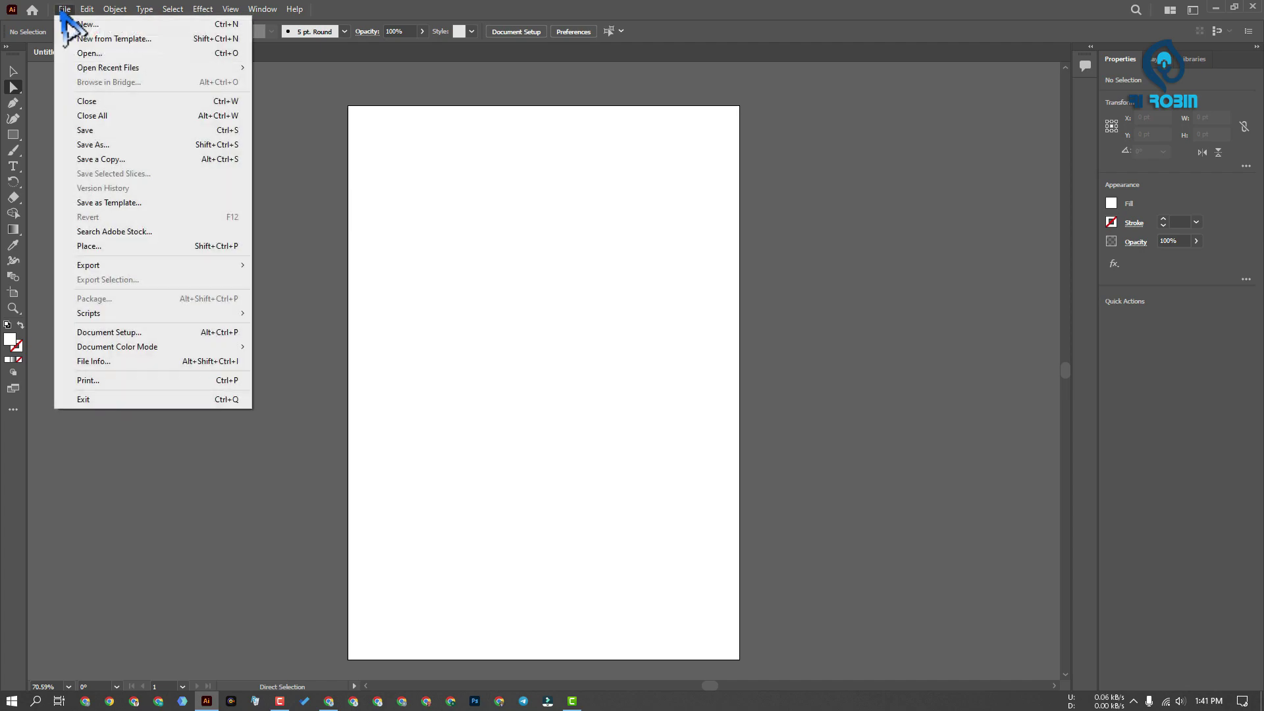
pyautogui.click(129, 248)
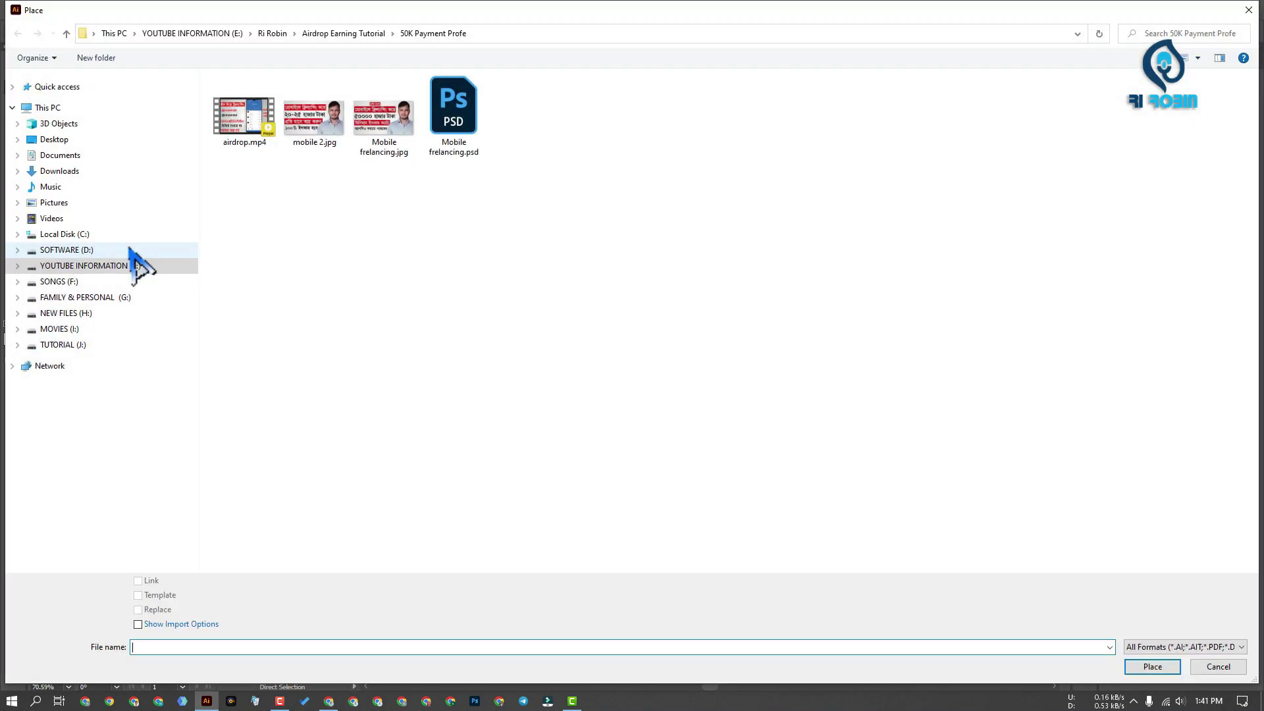
pyautogui.doubleClick(458, 125)
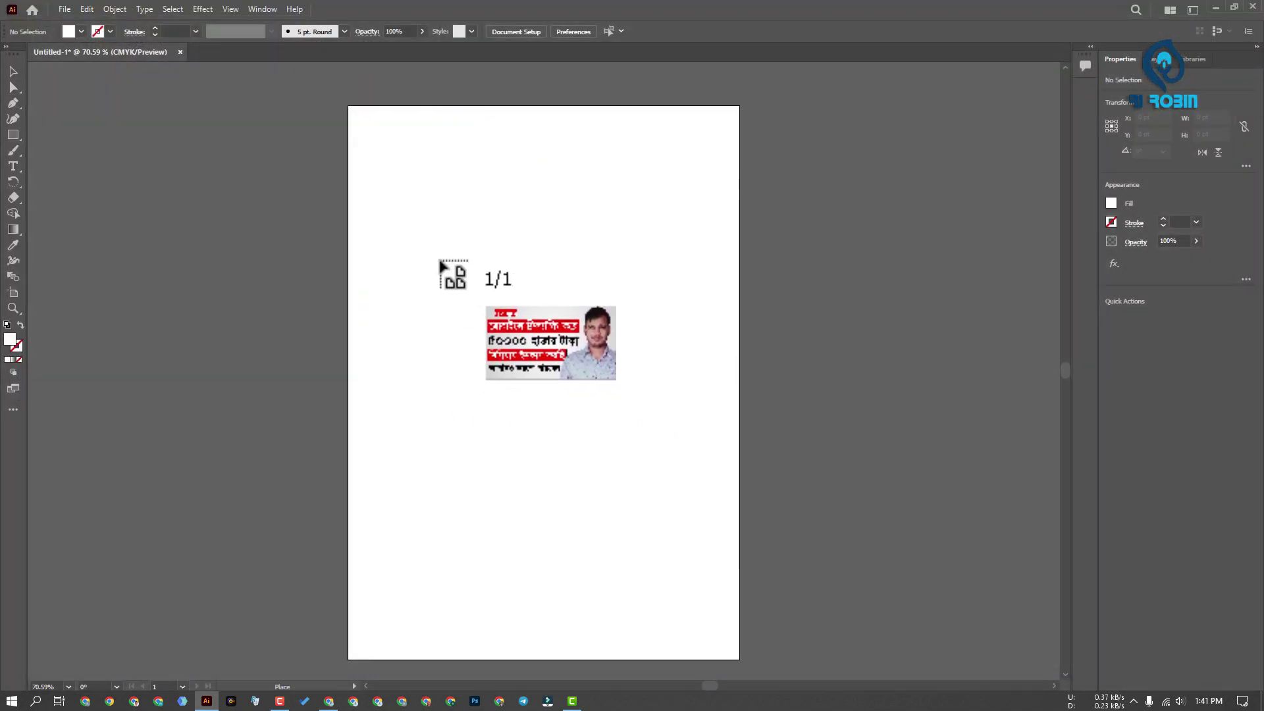
pyautogui.click(440, 259)
pyautogui.moveTo(562, 304); pyautogui.dragTo(530, 302)
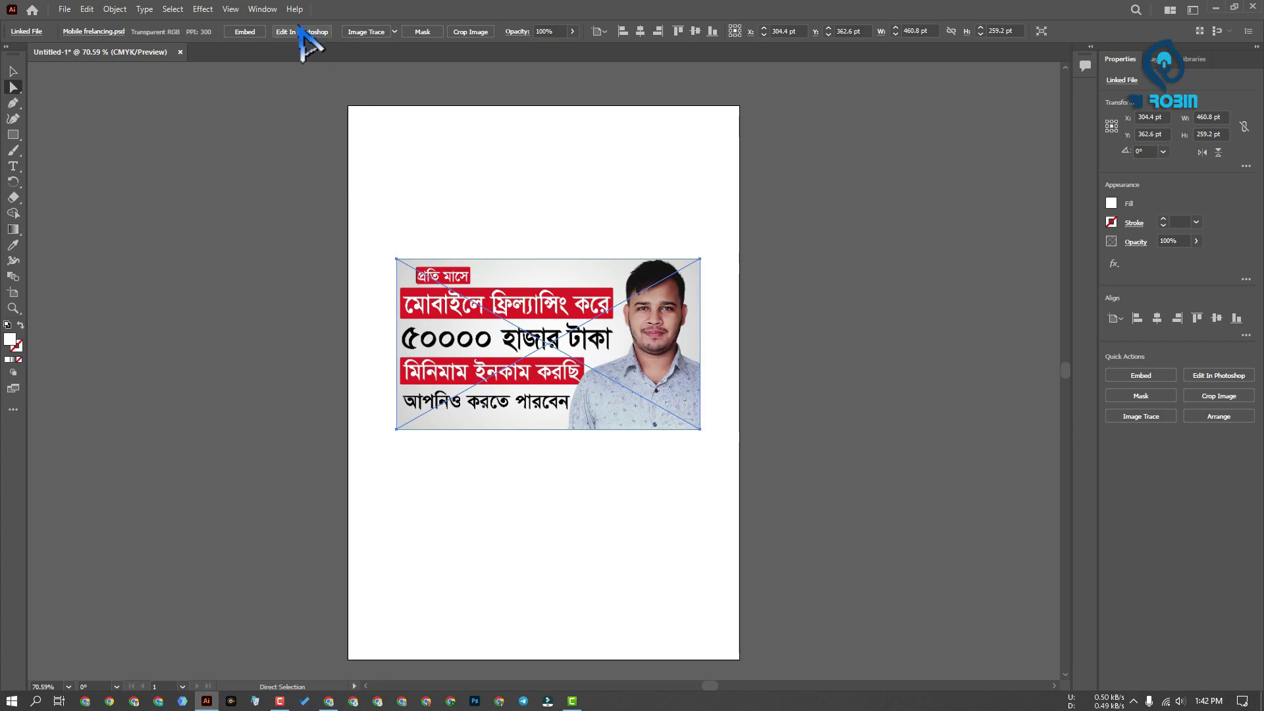
# Open the placed image in Photoshop and centre the small red label above the headline.
pyautogui.click(301, 32)
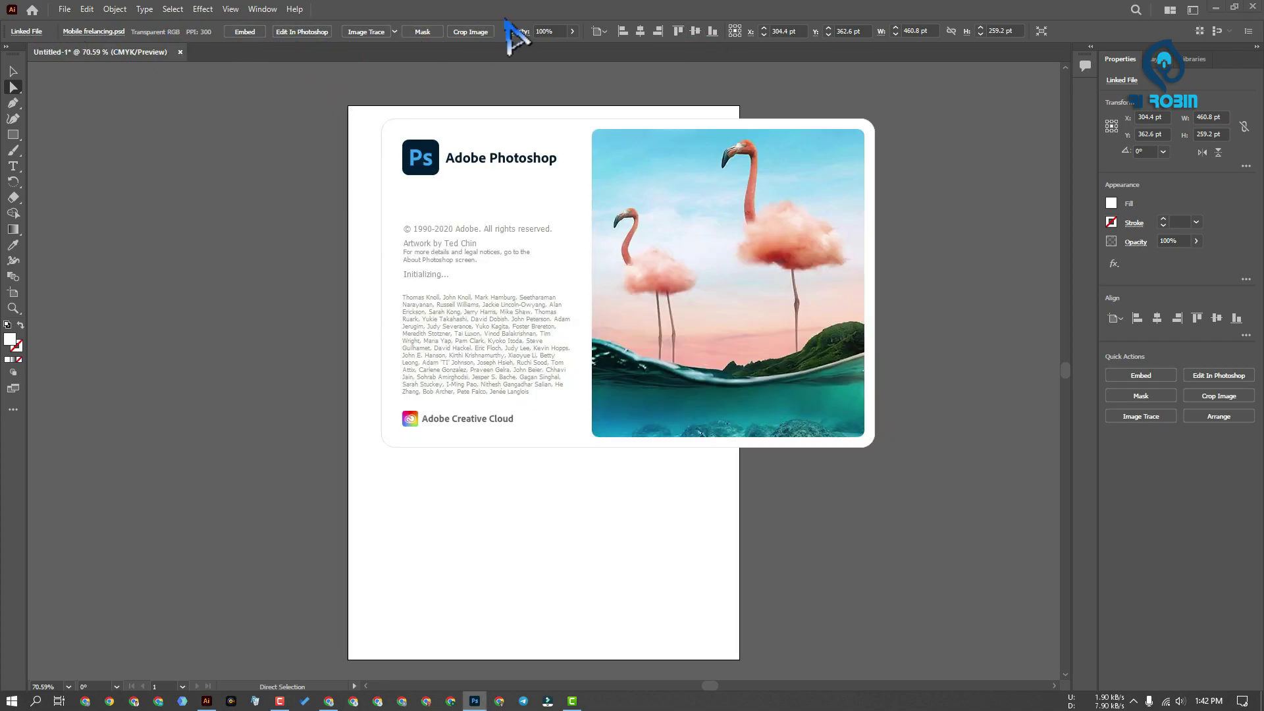
pyautogui.click(268, 11)
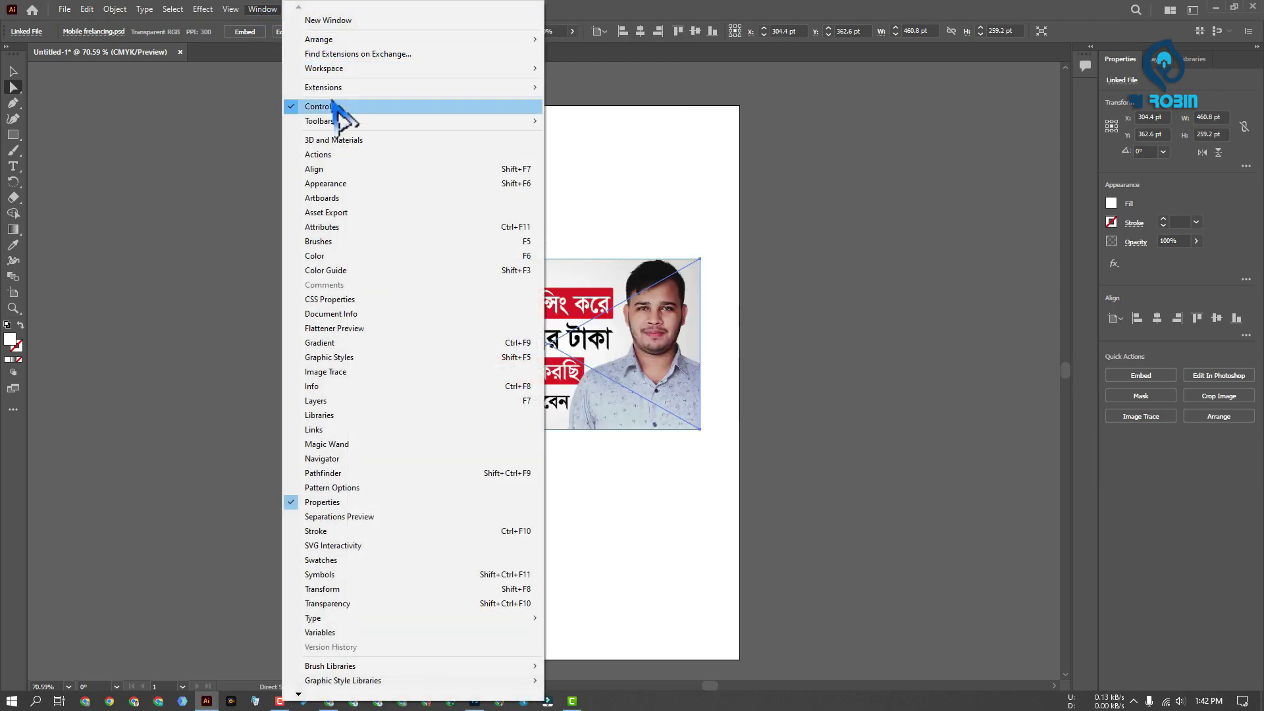
pyautogui.click(251, 120)
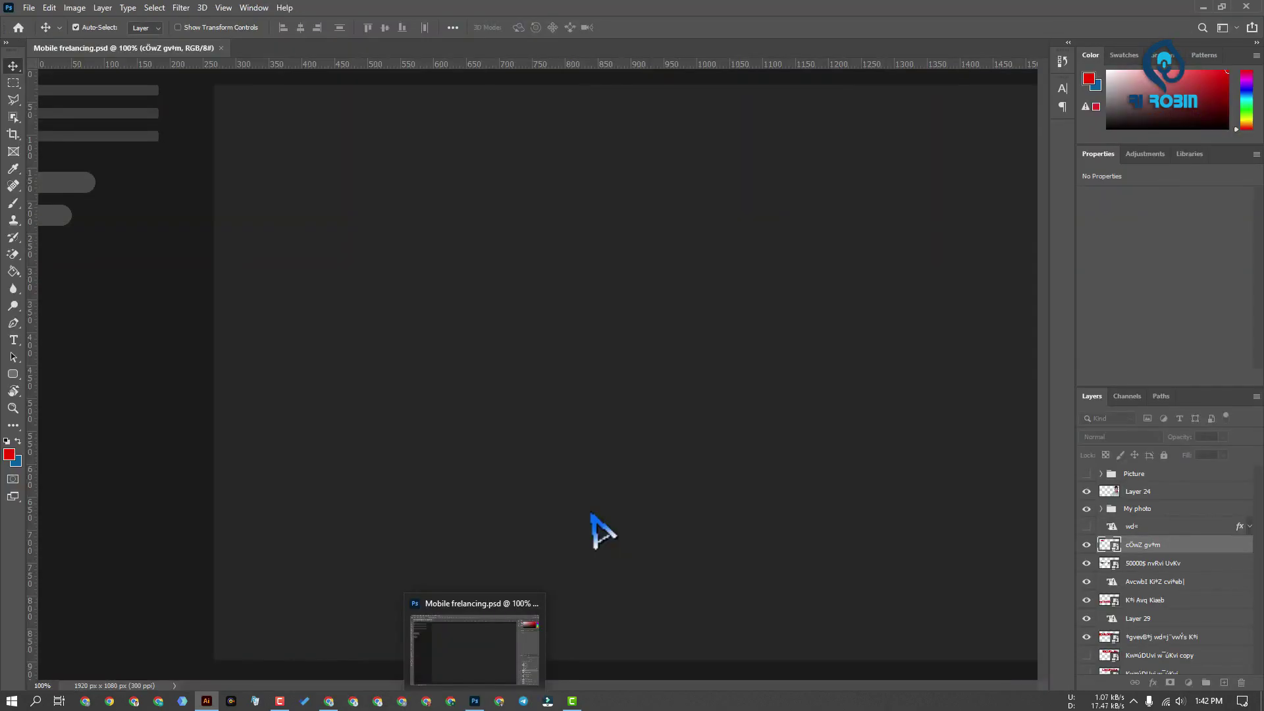
pyautogui.click(475, 701)
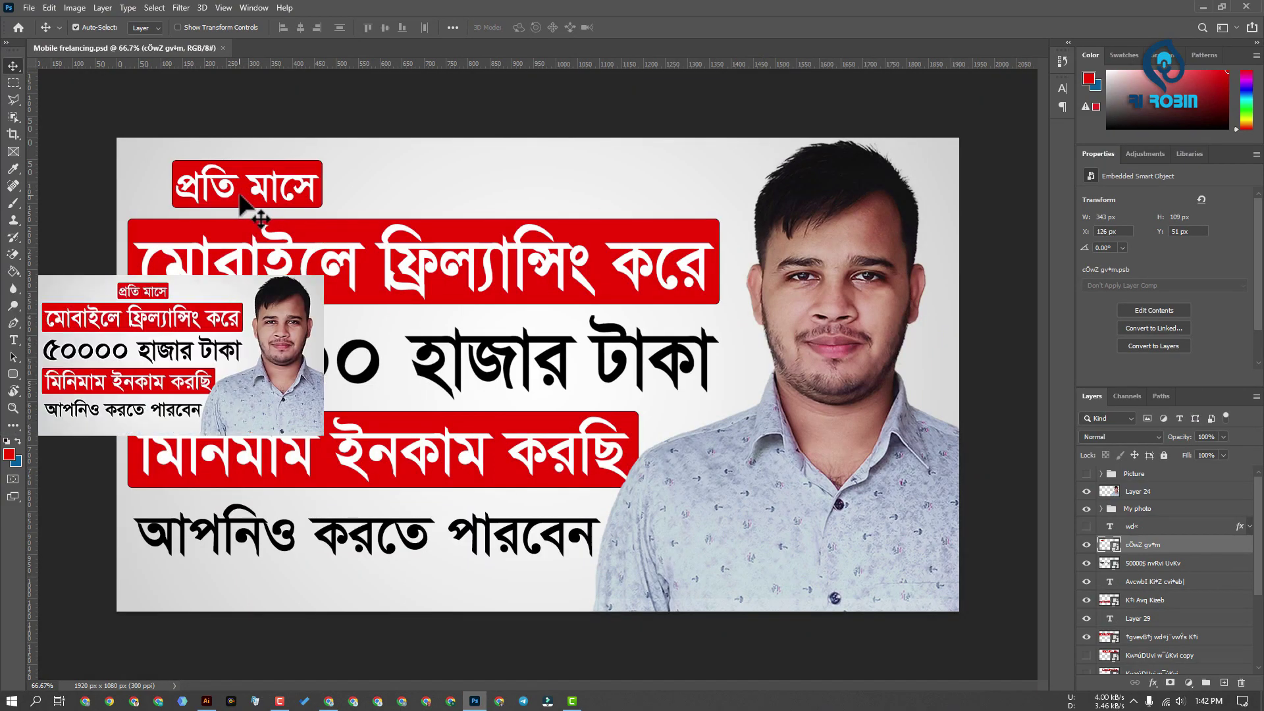
pyautogui.moveTo(265, 201); pyautogui.dragTo(381, 201)
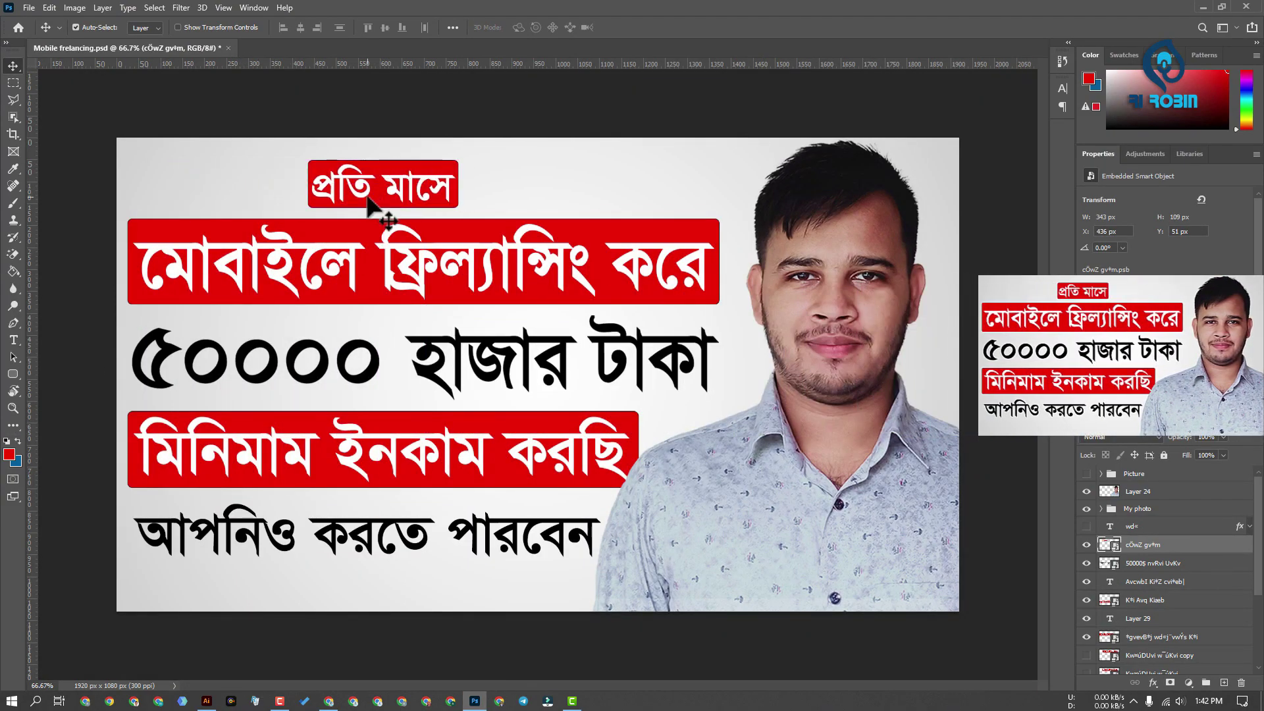
# Save the edited Photoshop file, close Photoshop, and move the link-update prompt aside.
pyautogui.click(29, 8)
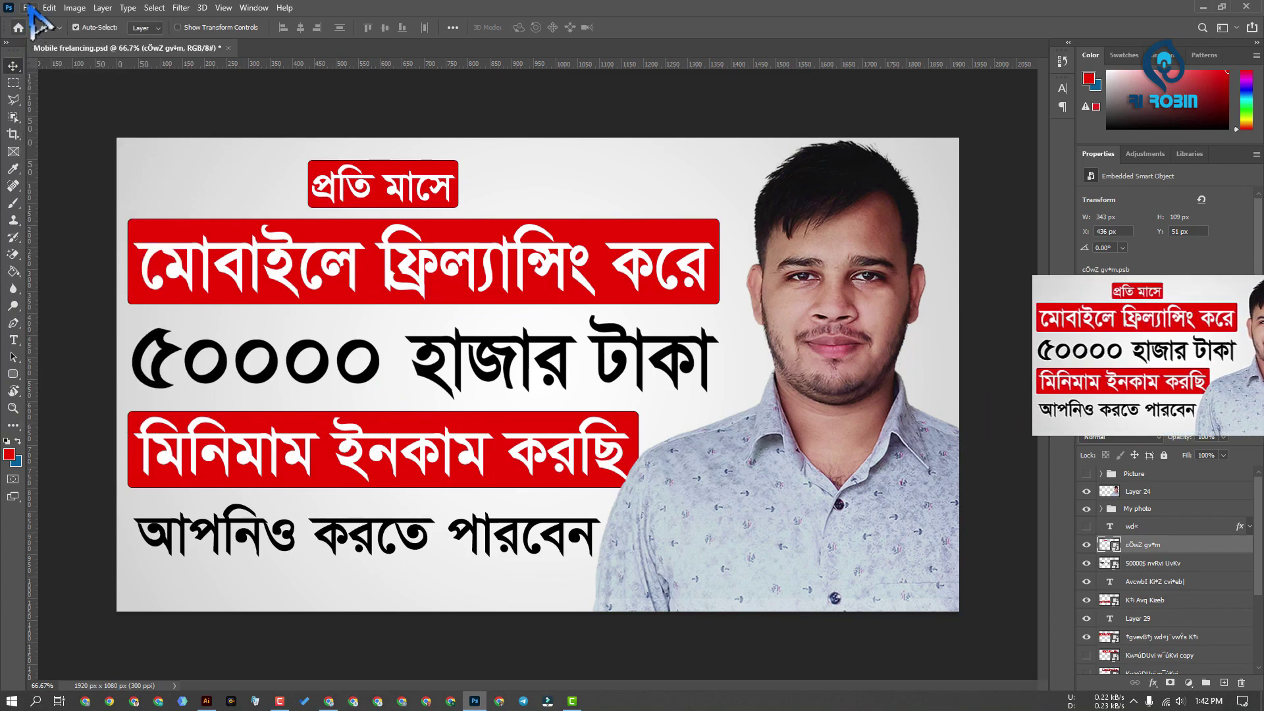
pyautogui.click(29, 8)
pyautogui.click(41, 153)
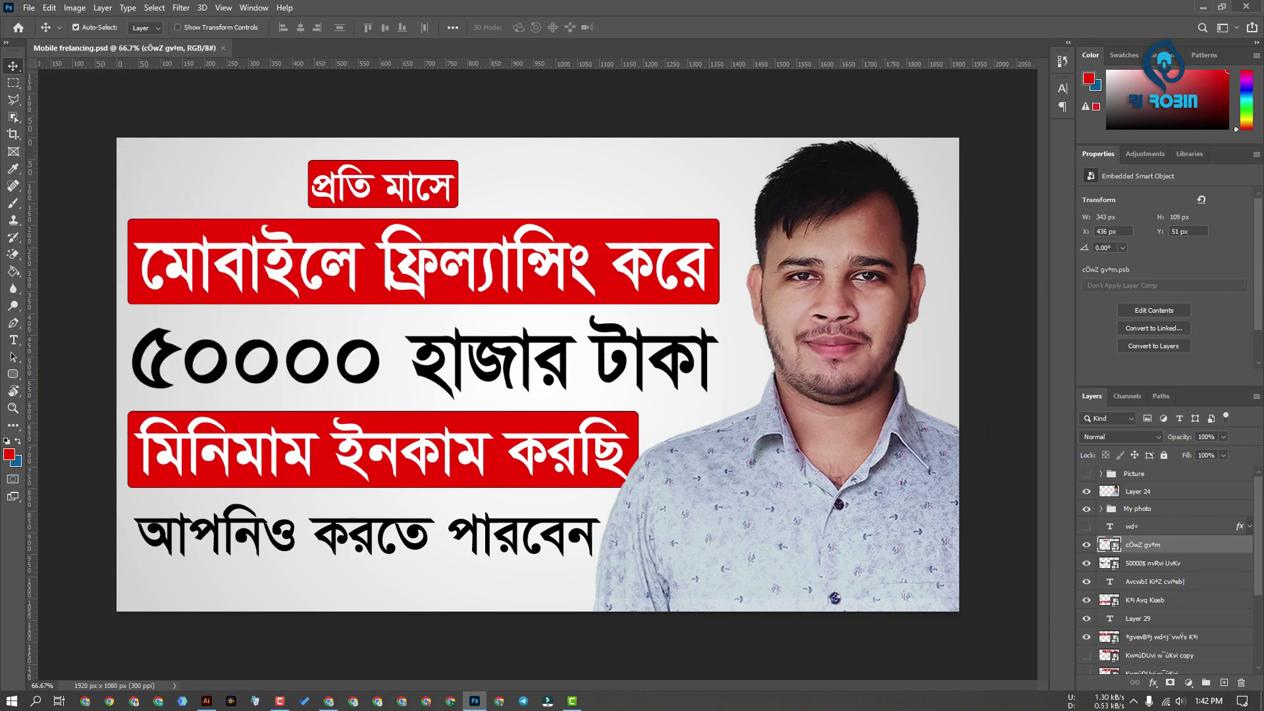
pyautogui.click(1245, 6)
pyautogui.click(1202, 7)
pyautogui.moveTo(564, 303)
pyautogui.mouseDown()
pyautogui.moveTo(479, 197)
pyautogui.moveTo(415, 369)
pyautogui.moveTo(530, 231)
pyautogui.mouseUp()
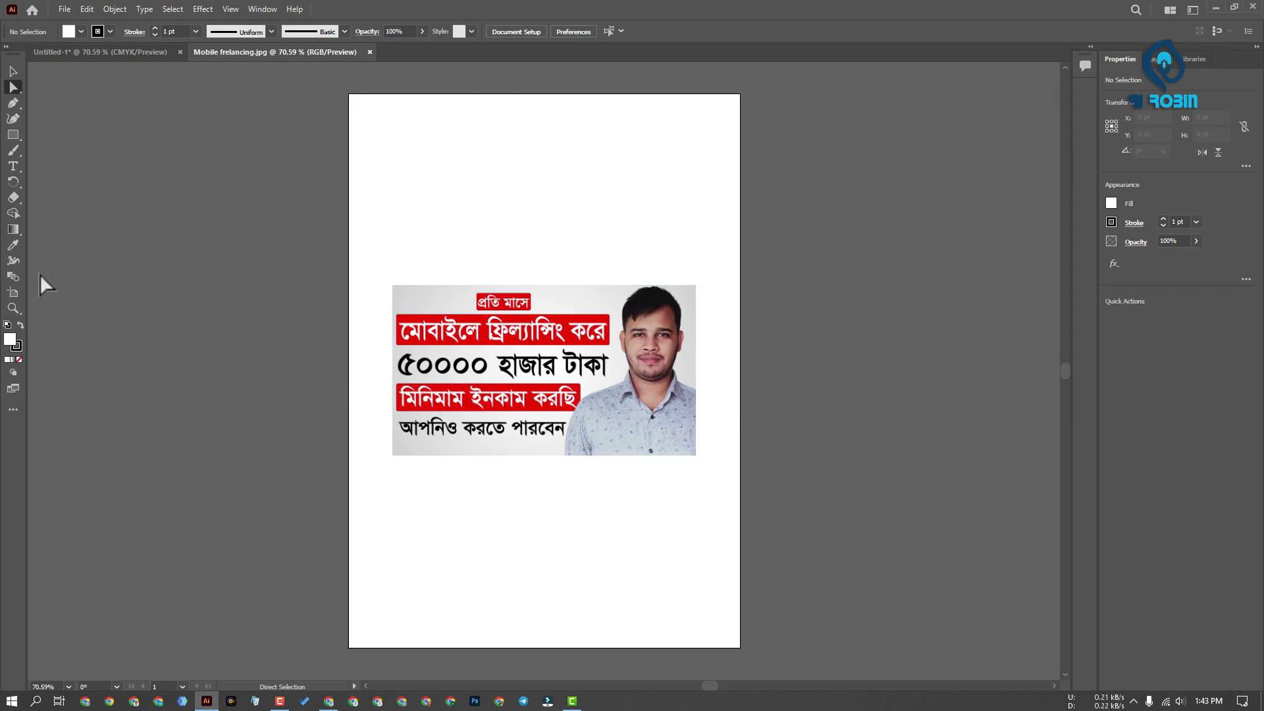
# Rotate the Mobile frelancing artboard view about 70°, then reset it upright with the Selection tool active.
pyautogui.moveTo(13, 308); pyautogui.dragTo(104, 342)
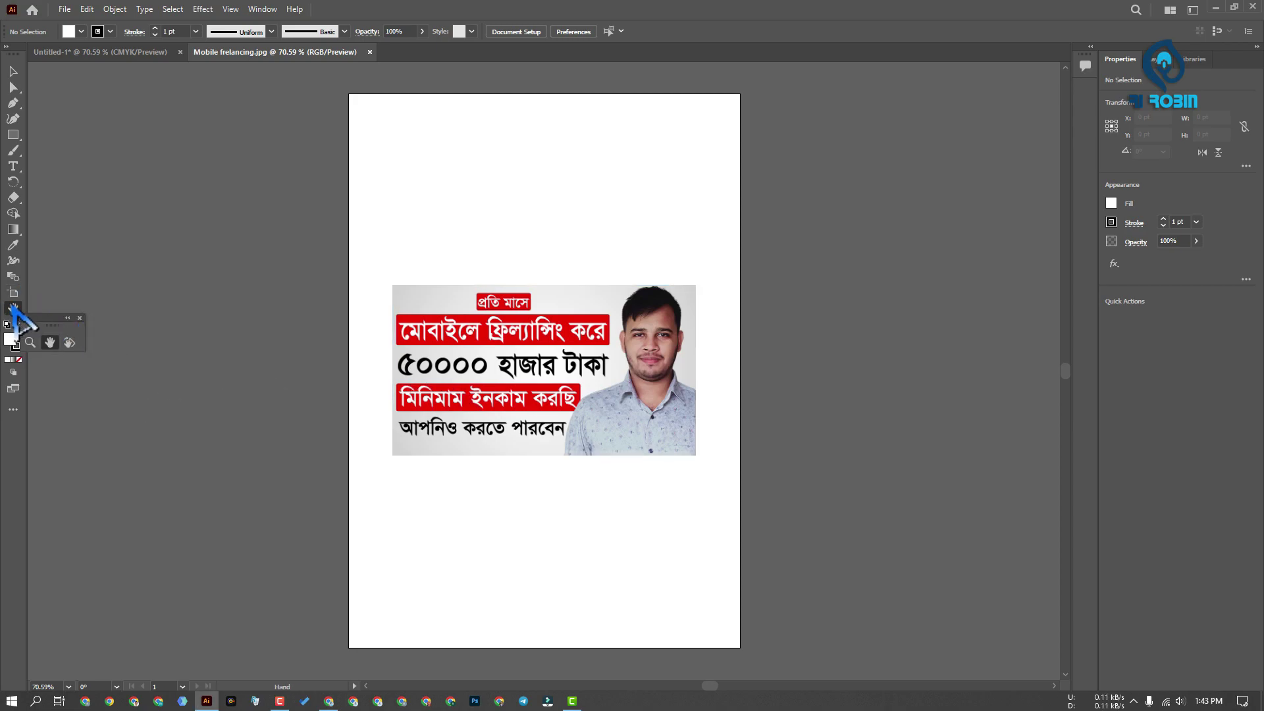
pyautogui.click(71, 341)
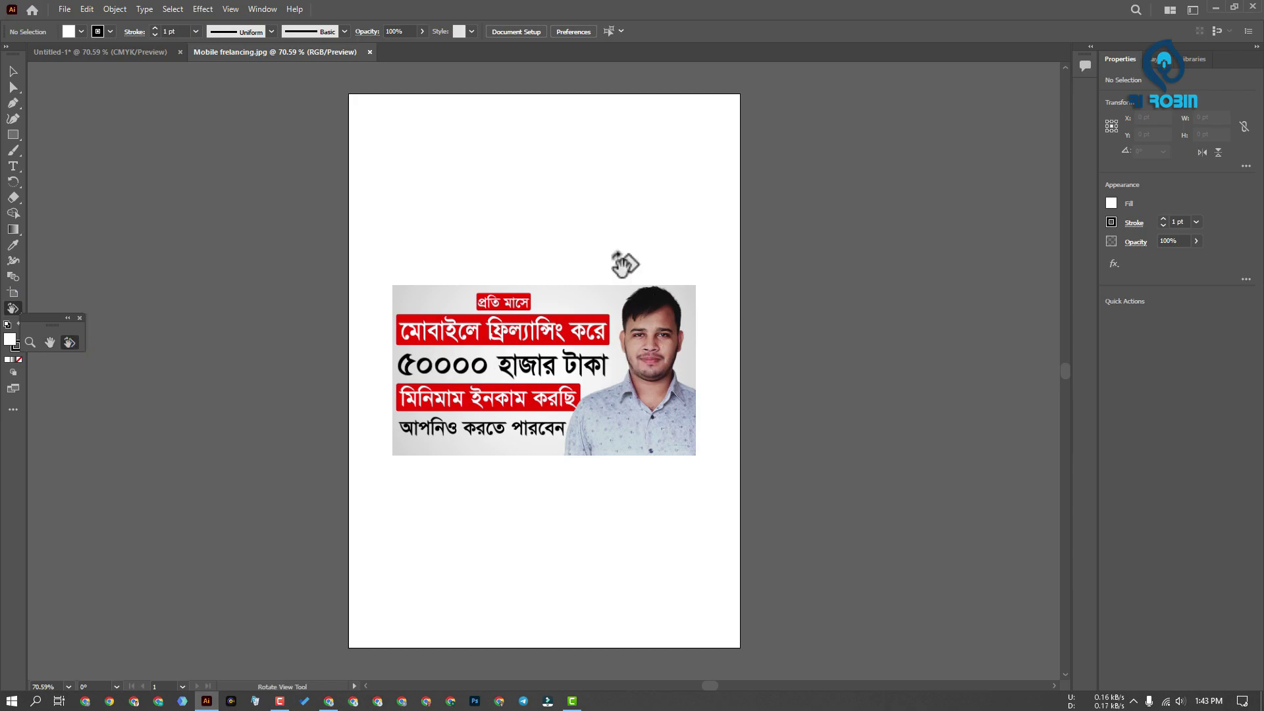
pyautogui.moveTo(556, 355)
pyautogui.mouseDown()
pyautogui.moveTo(467, 344)
pyautogui.moveTo(471, 371)
pyautogui.moveTo(594, 341)
pyautogui.moveTo(457, 452)
pyautogui.moveTo(437, 353)
pyautogui.moveTo(574, 381)
pyautogui.moveTo(434, 305)
pyautogui.mouseUp()
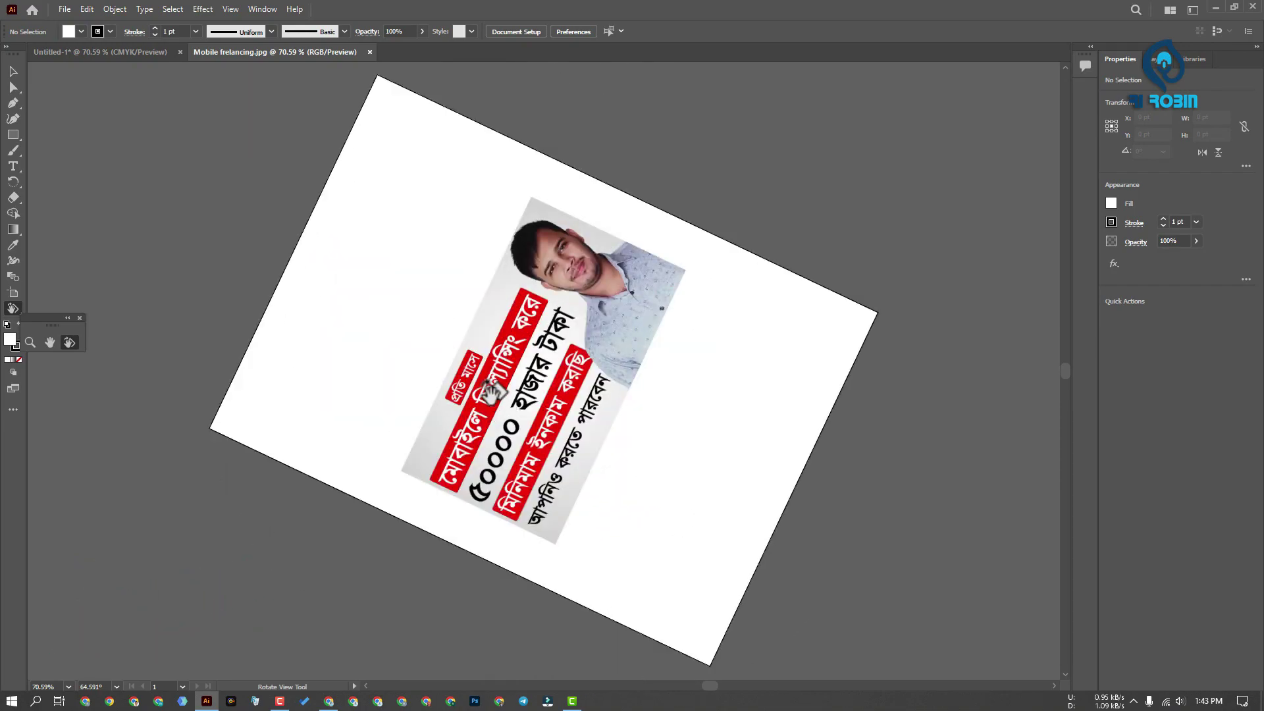
pyautogui.hotkey('ctrl', 'shift', '1')
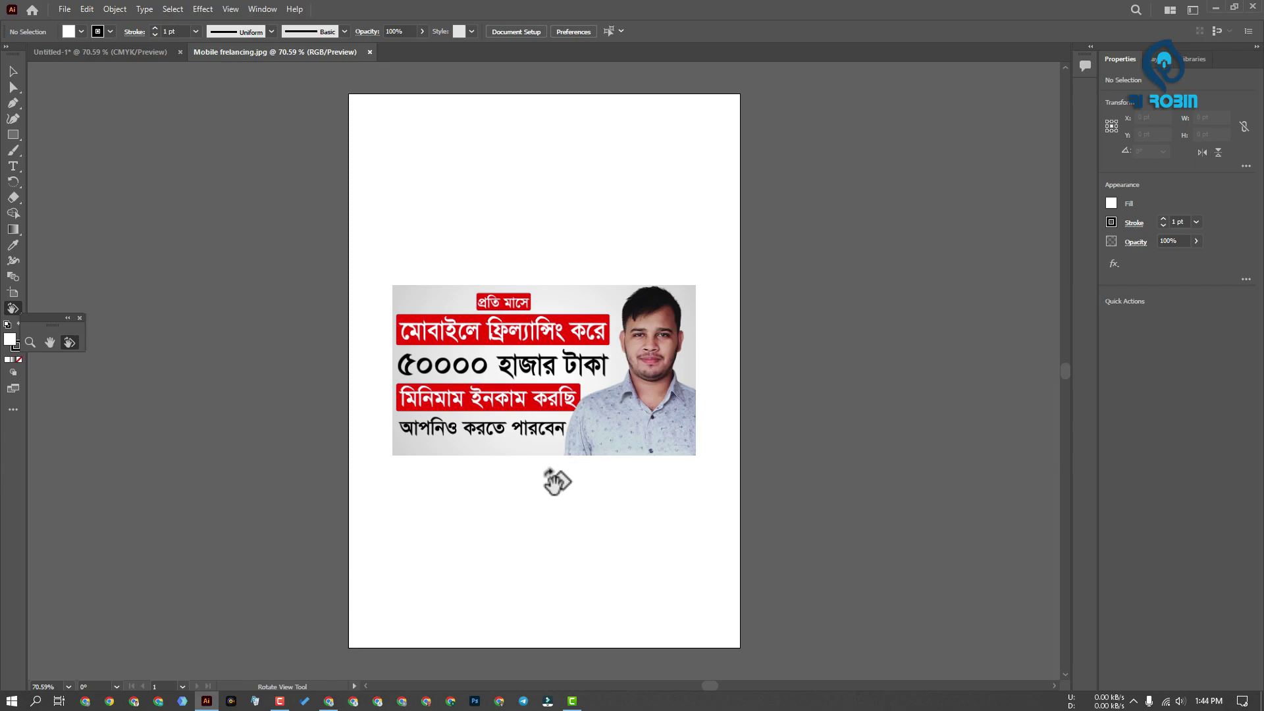
pyautogui.click(13, 71)
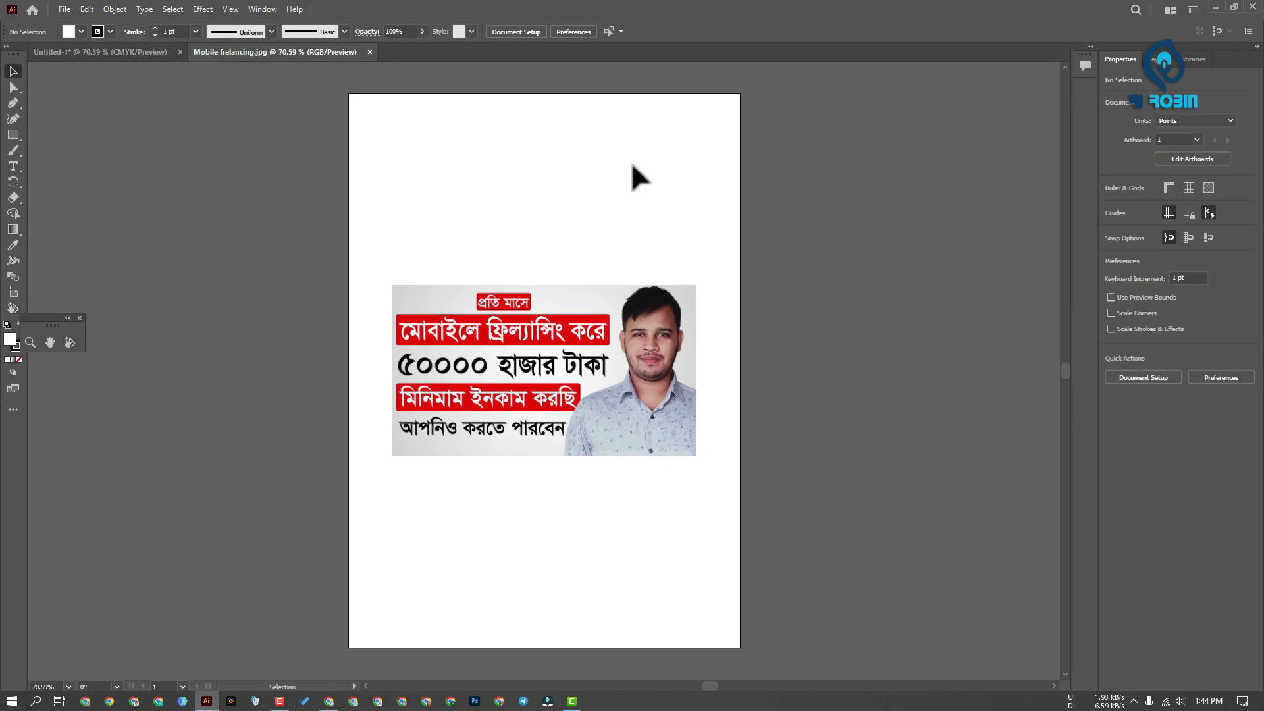
# Clear the image from the Mobile frelancing artboard and start a new point-text object.
pyautogui.hotkey('ctrl', 'z')
pyautogui.press('t')
pyautogui.click(425, 269)
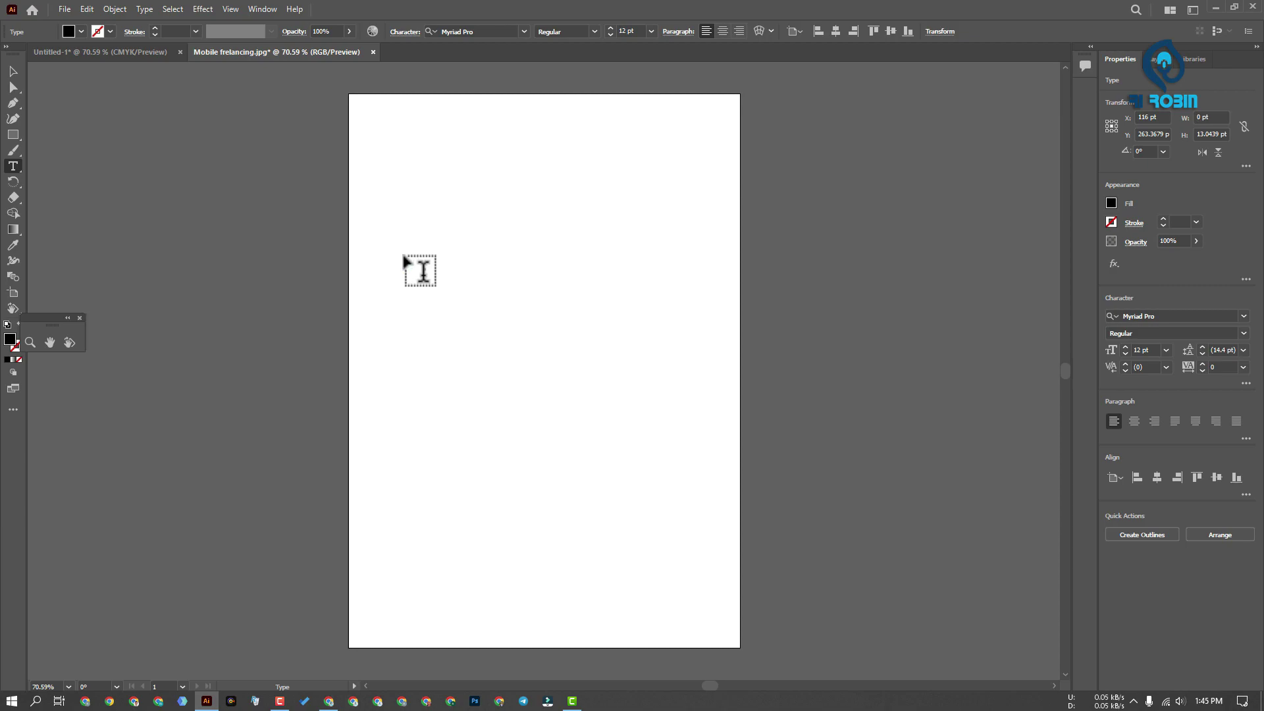
pyautogui.click(86, 9)
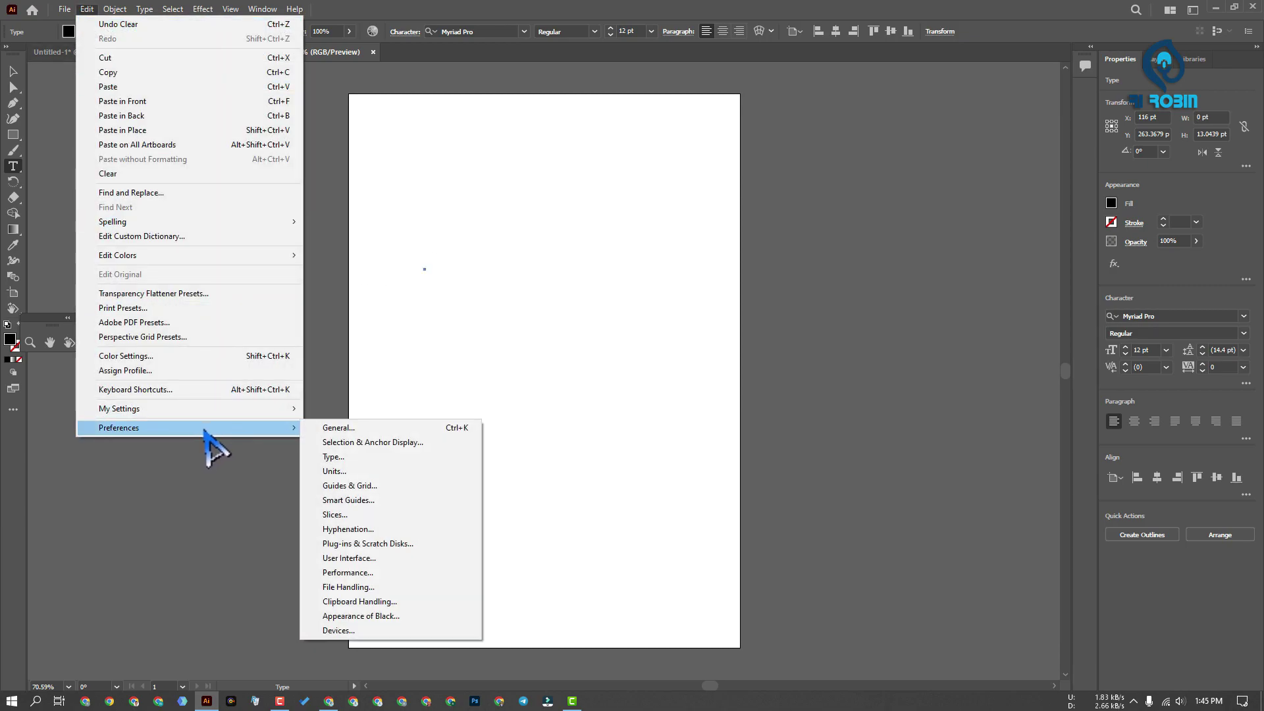
pyautogui.moveTo(187, 427)
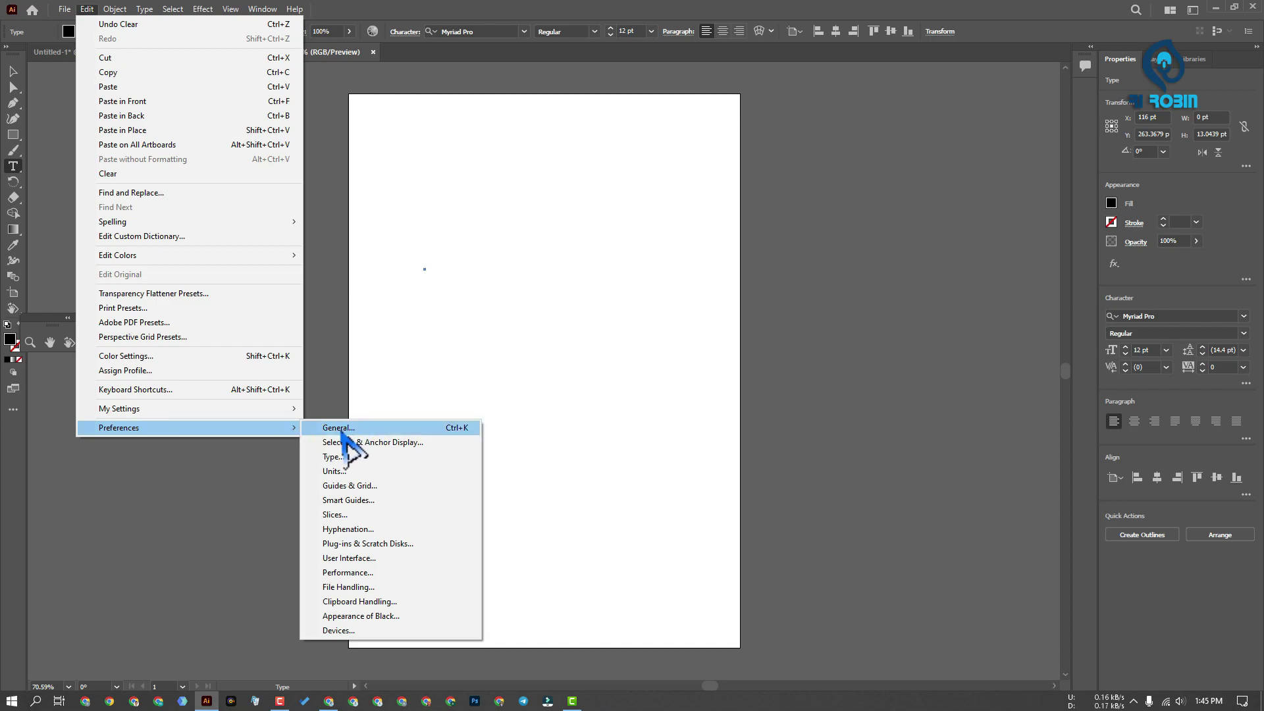
# Enable Auto-activate Adobe Fonts in the File Handling preferences.
pyautogui.click(369, 429)
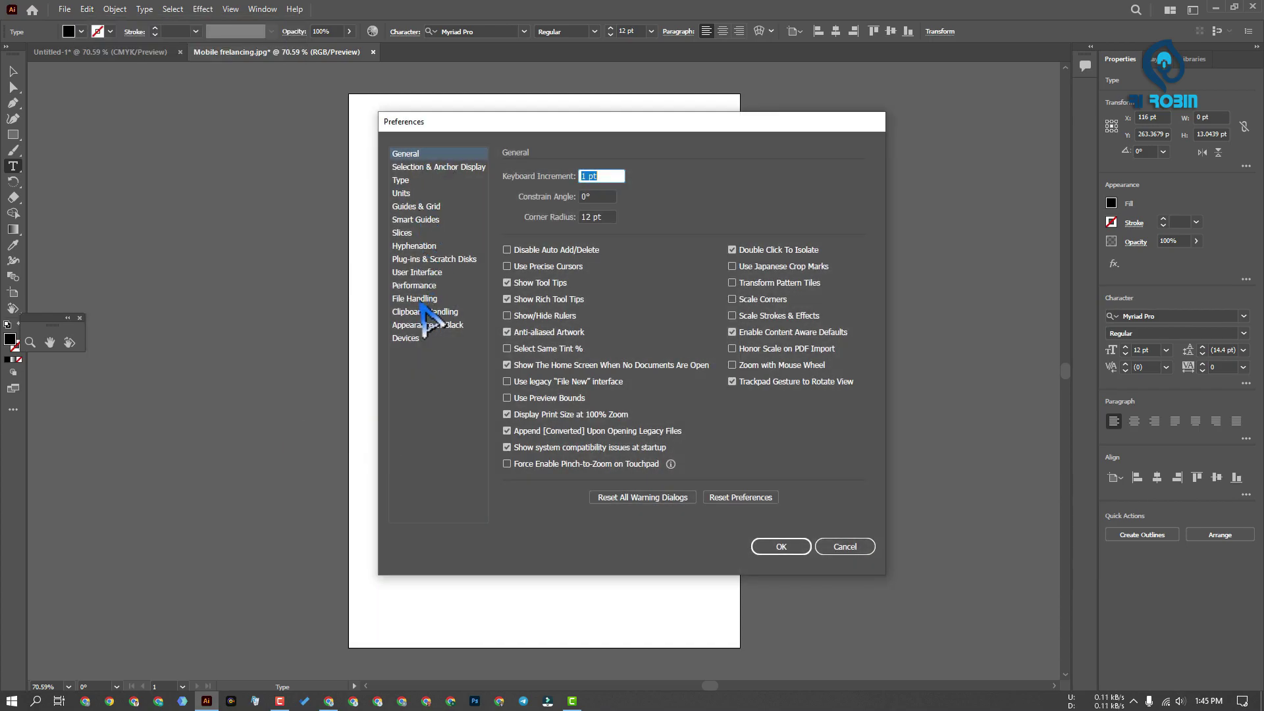
pyautogui.click(414, 300)
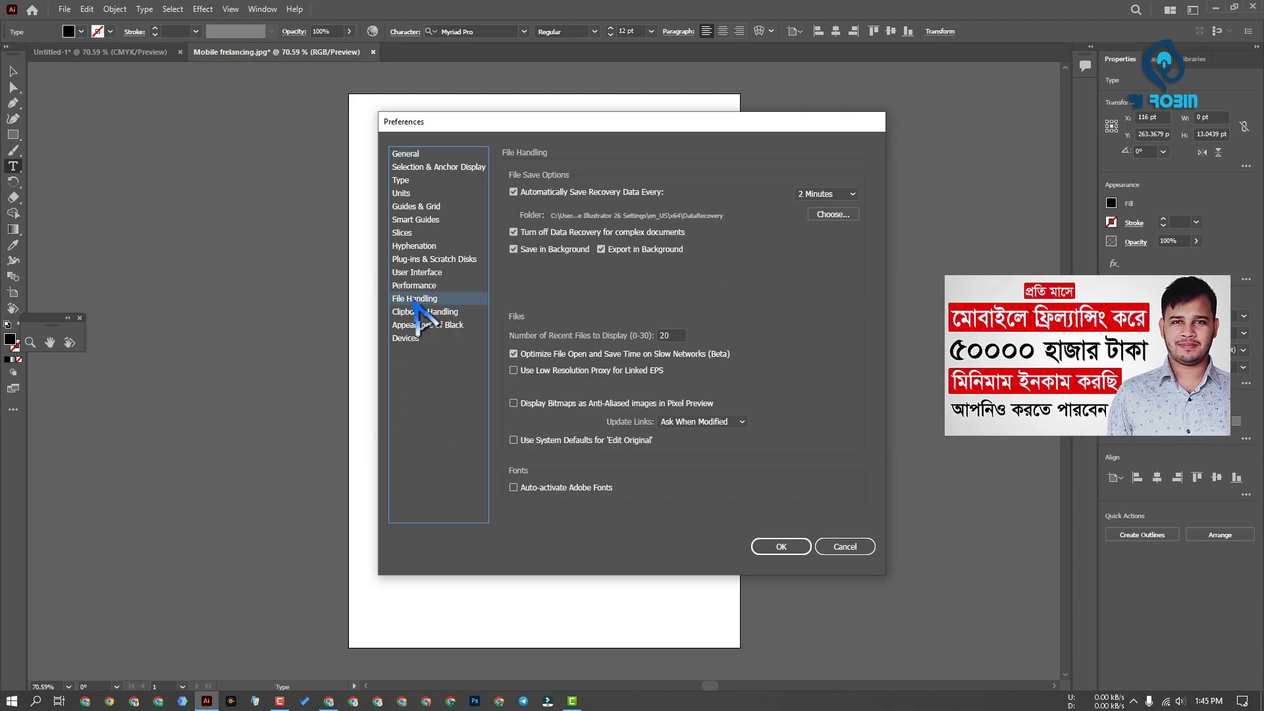
pyautogui.click(517, 488)
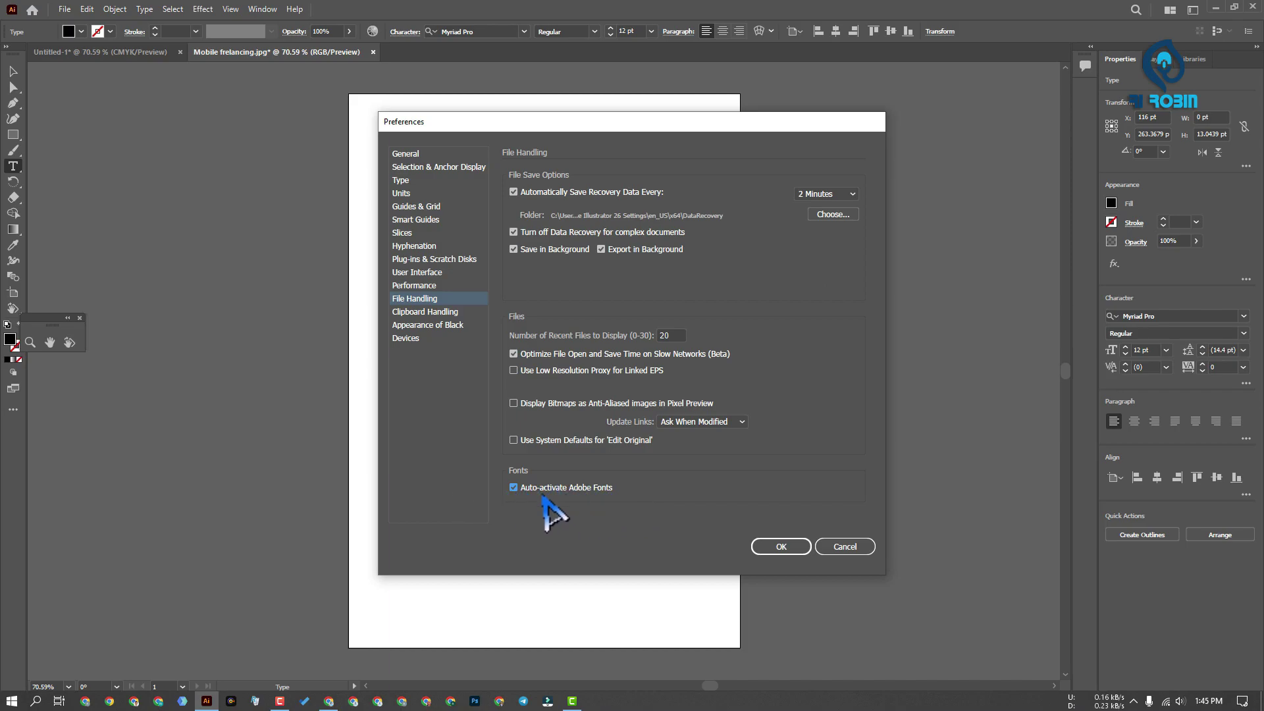
pyautogui.click(783, 547)
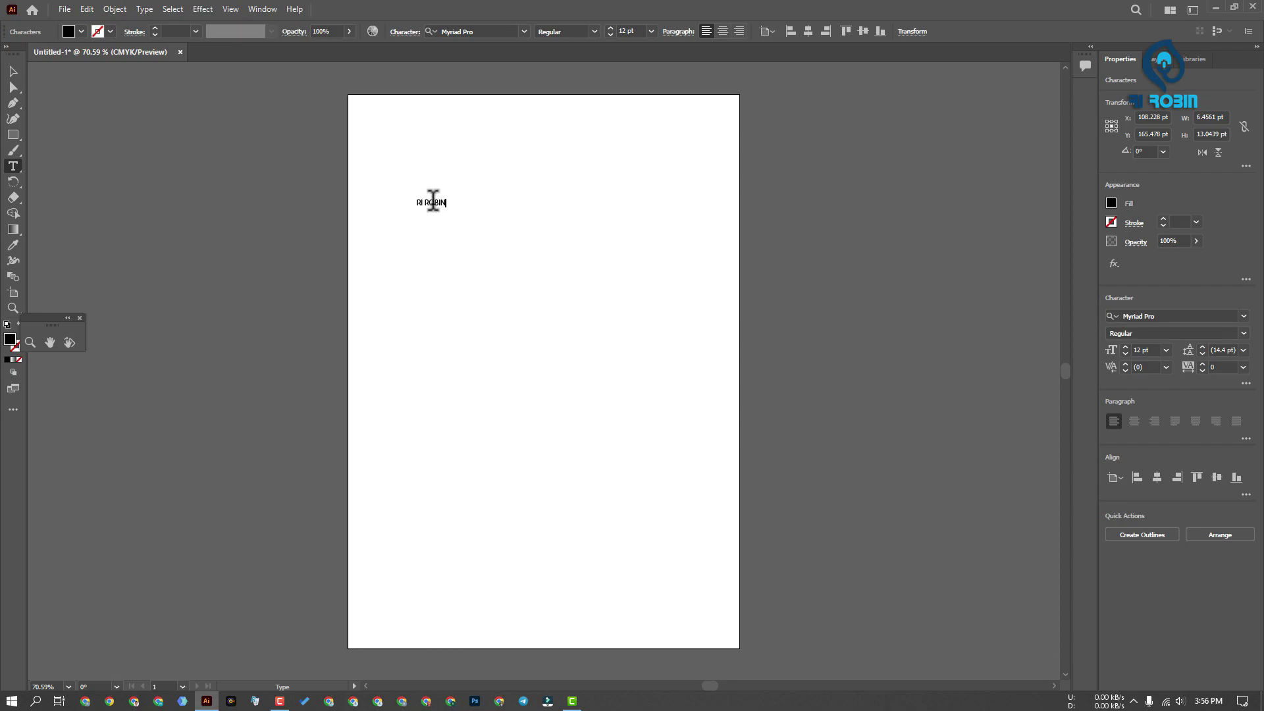
# Set the RI ROBIN text to 36 pt, then scale it up to 46 pt.
pyautogui.hotkey('ctrl', 'a')
pyautogui.click(1165, 350)
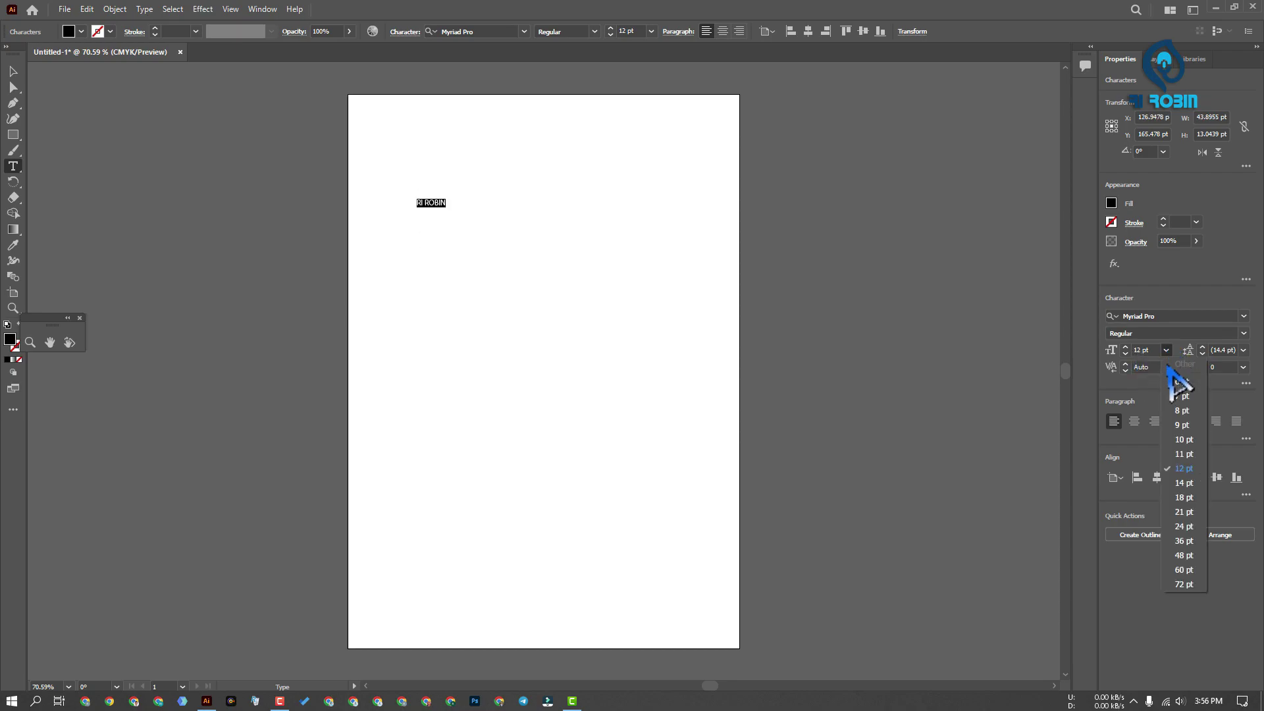
pyautogui.click(1191, 540)
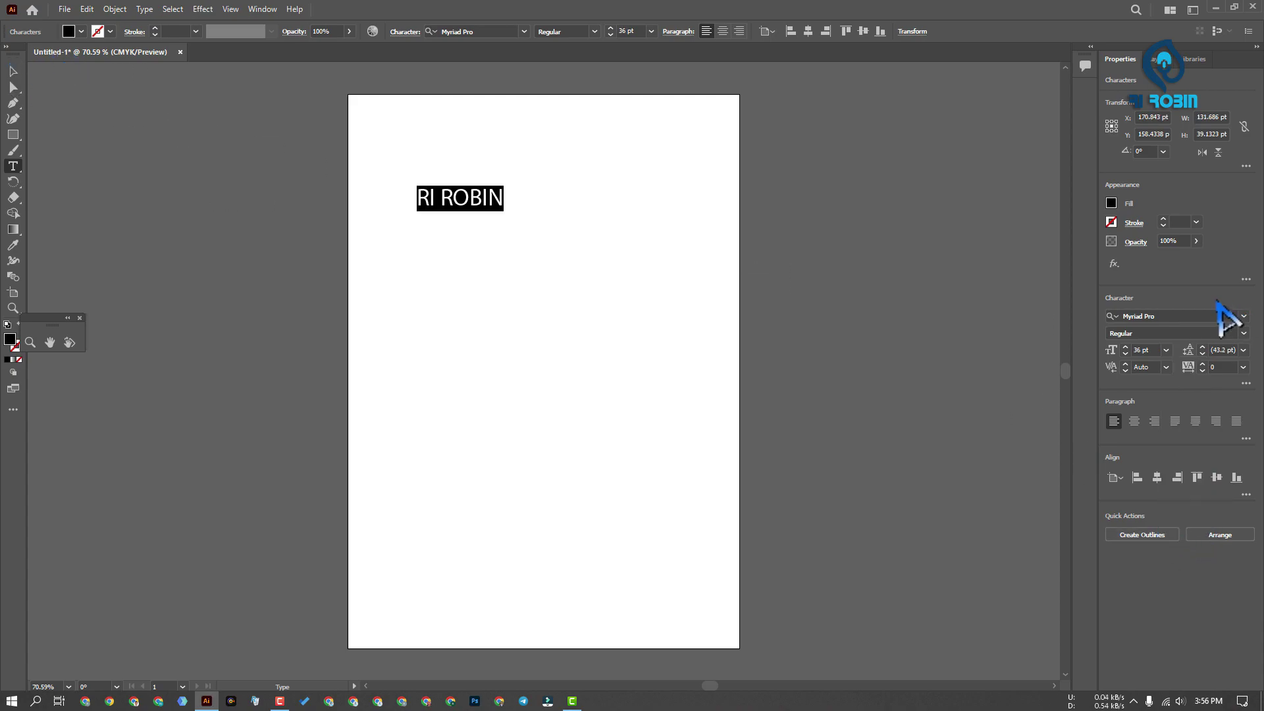
pyautogui.press('Escape')
pyautogui.moveTo(505, 186)
pyautogui.mouseDown()
pyautogui.moveTo(535, 179)
pyautogui.moveTo(466, 154)
pyautogui.moveTo(468, 193)
pyautogui.moveTo(635, 197)
pyautogui.moveTo(633, 151)
pyautogui.moveTo(444, 263)
pyautogui.moveTo(625, 268)
pyautogui.moveTo(493, 428)
pyautogui.mouseUp()
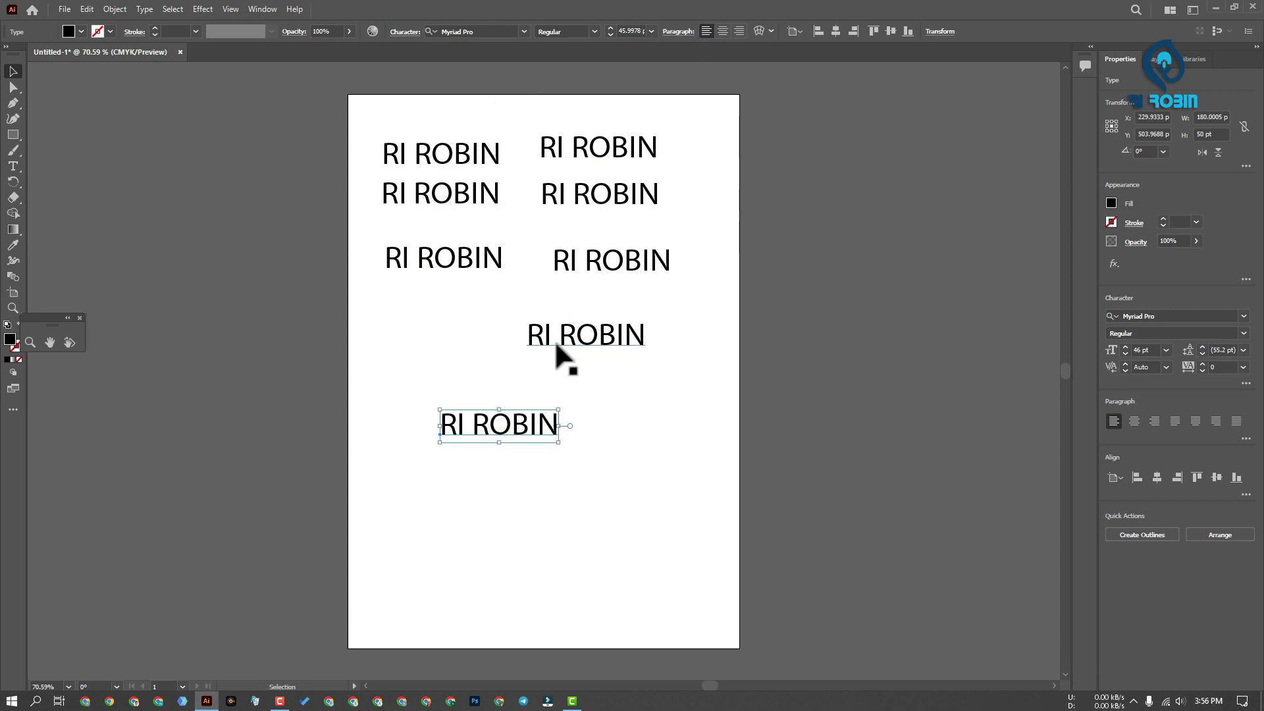
# Shrink the top-right RI ROBIN to about 24 pt and duplicate it.
pyautogui.click(580, 154)
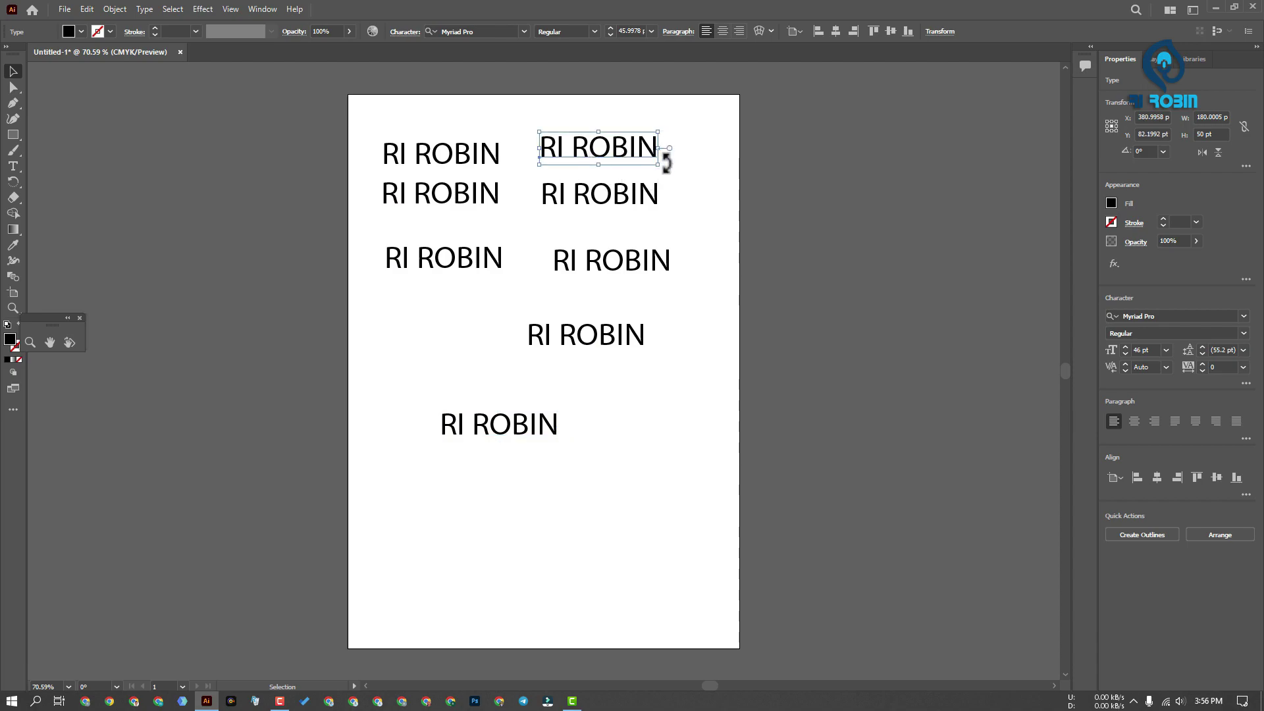
pyautogui.moveTo(657, 163); pyautogui.dragTo(615, 150)
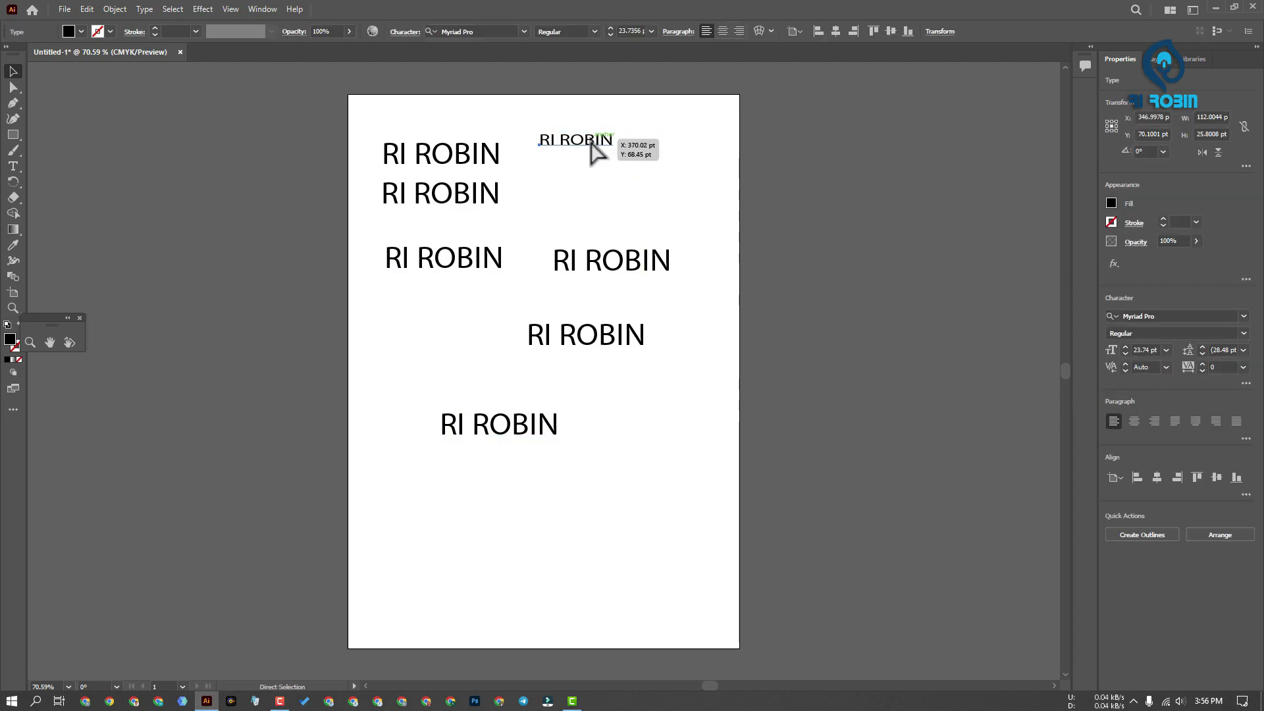
pyautogui.moveTo(589, 146)
pyautogui.mouseDown()
pyautogui.moveTo(625, 186)
pyautogui.moveTo(699, 194)
pyautogui.mouseUp()
pyautogui.click(460, 261)
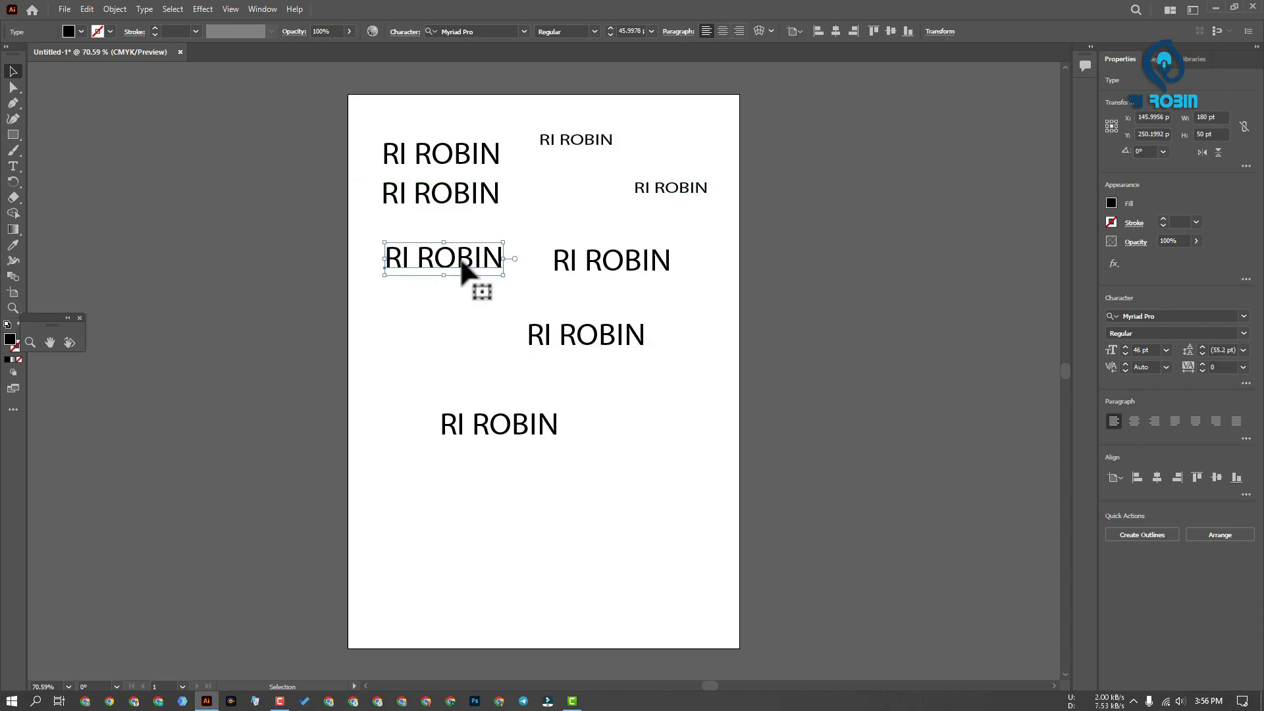
# Change the middle-left RI ROBIN font to Bahnschrift.
pyautogui.tripleClick(451, 256)
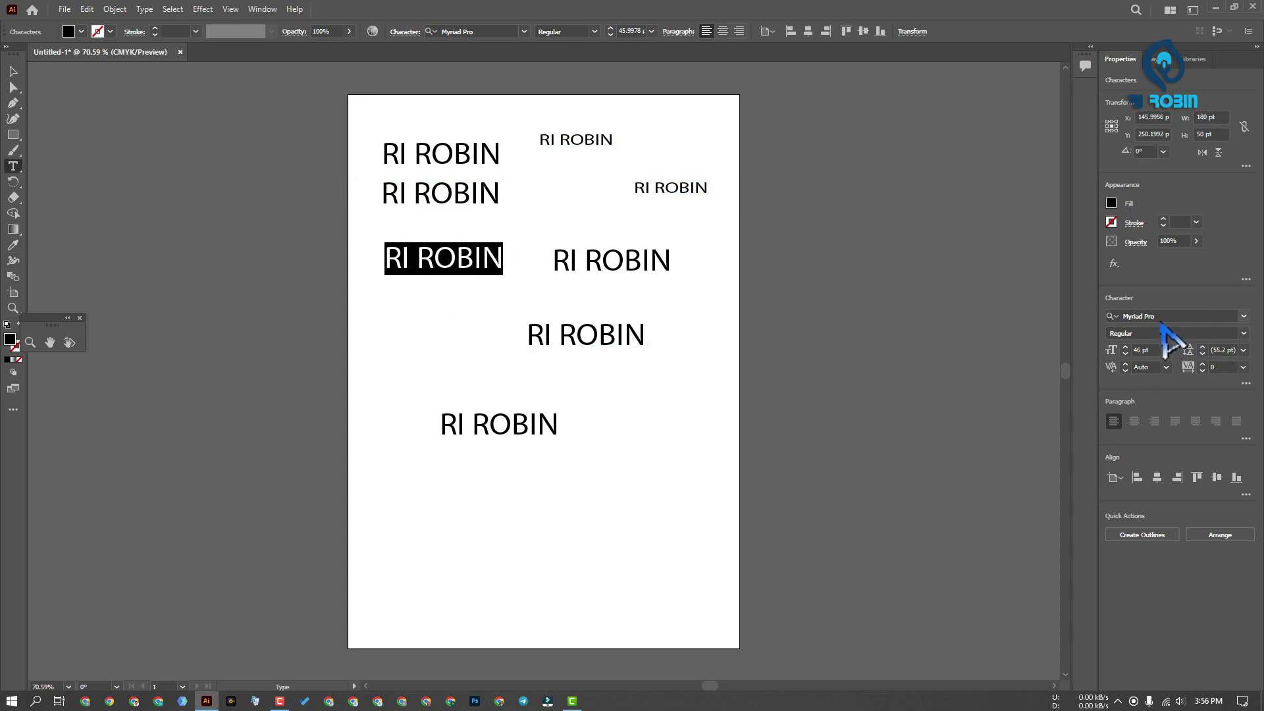
pyautogui.click(1243, 317)
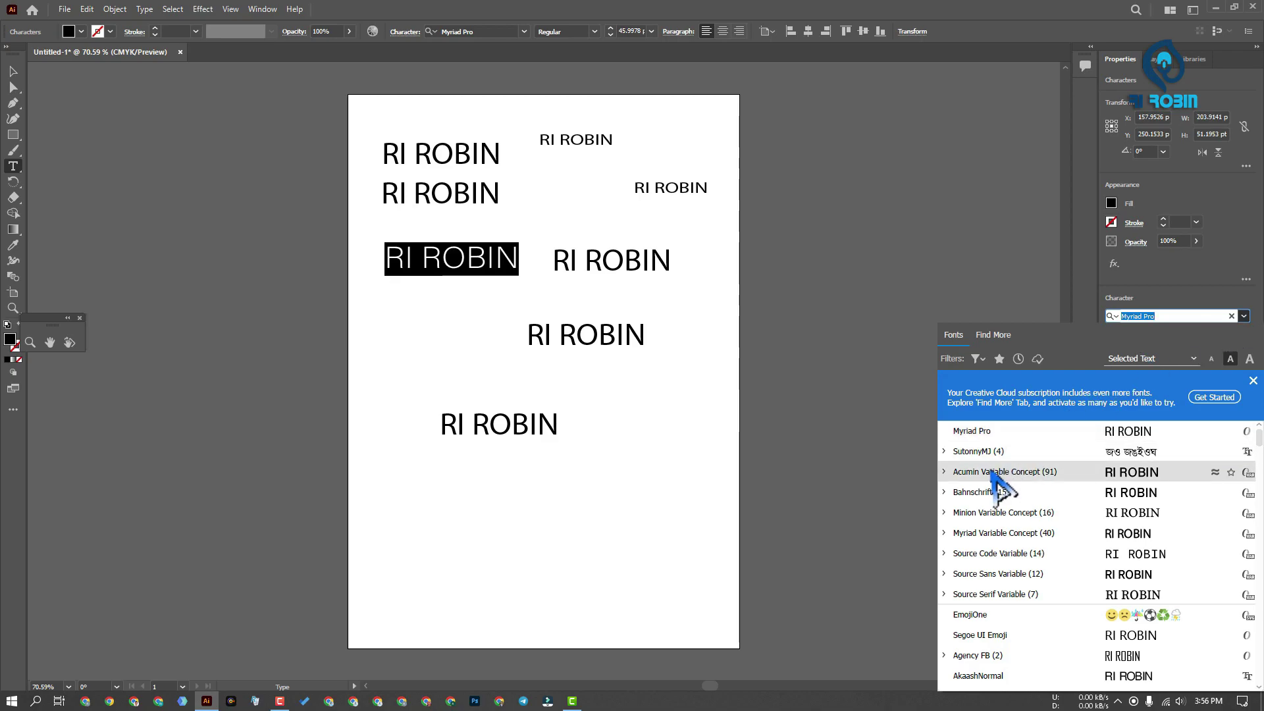
pyautogui.click(993, 492)
# Change the middle-right RI ROBIN font to Bahnschrift as well.
pyautogui.click(641, 258)
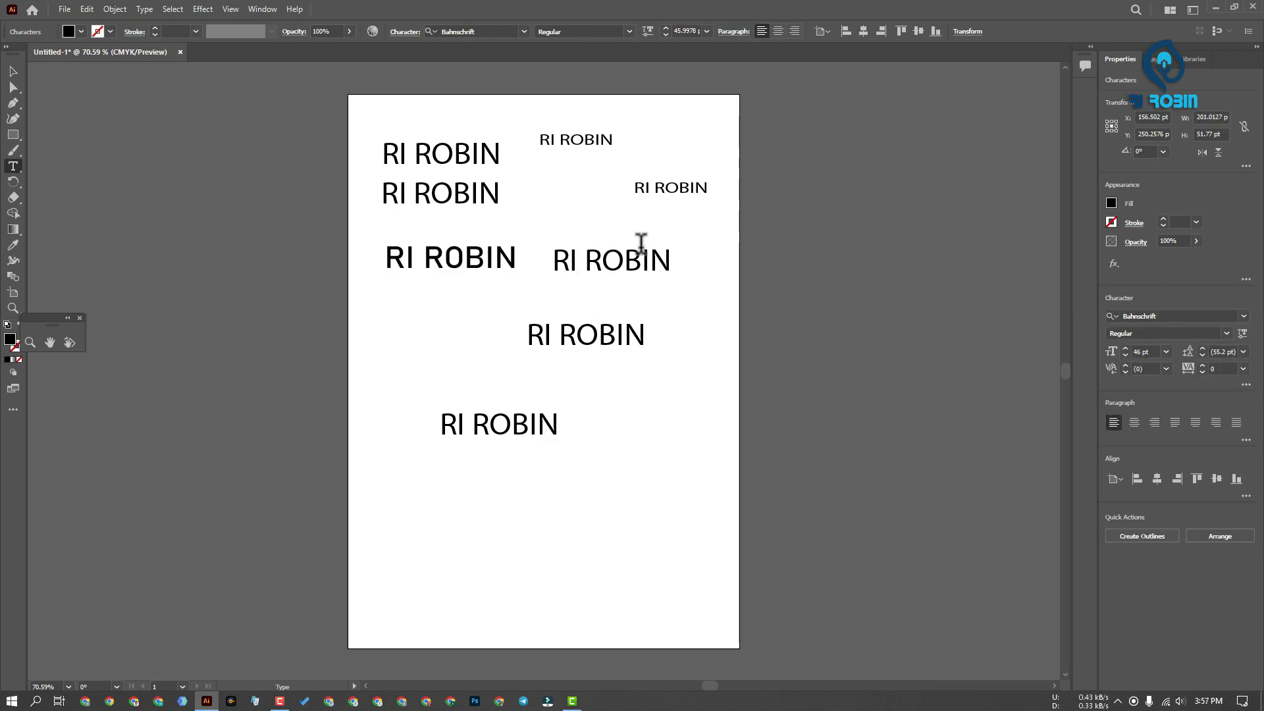
pyautogui.tripleClick(629, 251)
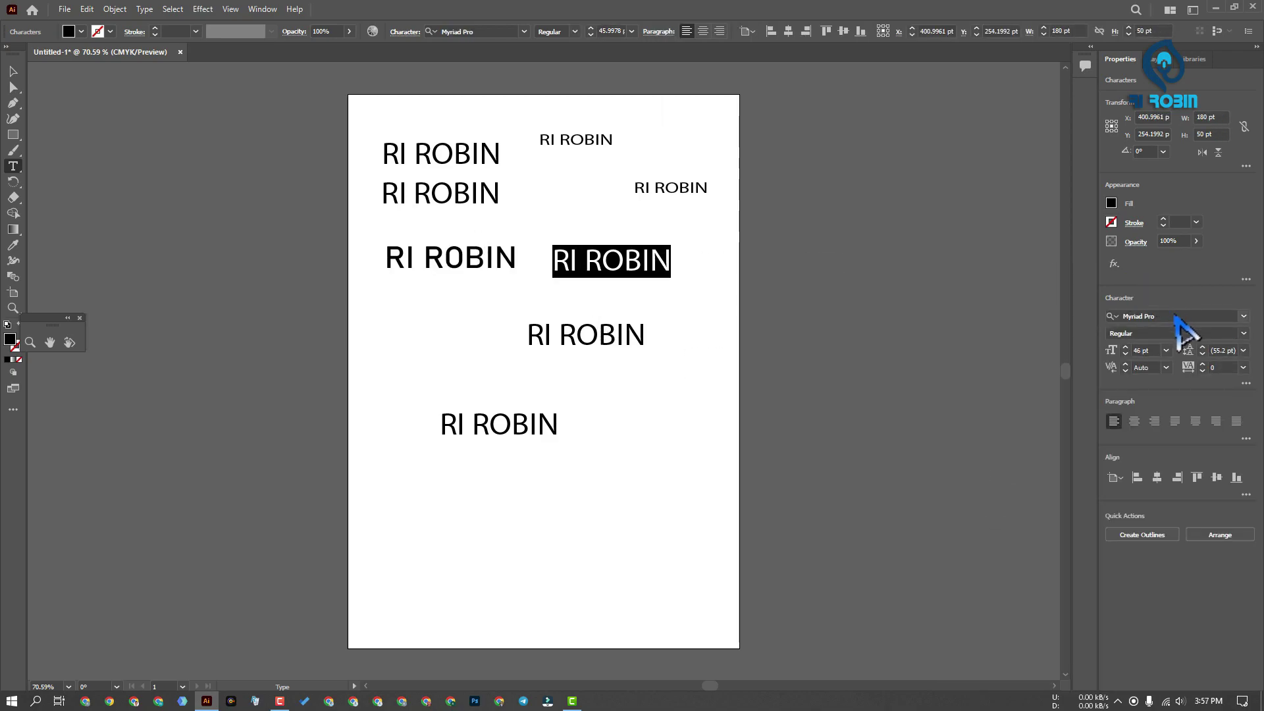
pyautogui.click(1158, 316)
pyautogui.click(1243, 316)
pyautogui.click(994, 492)
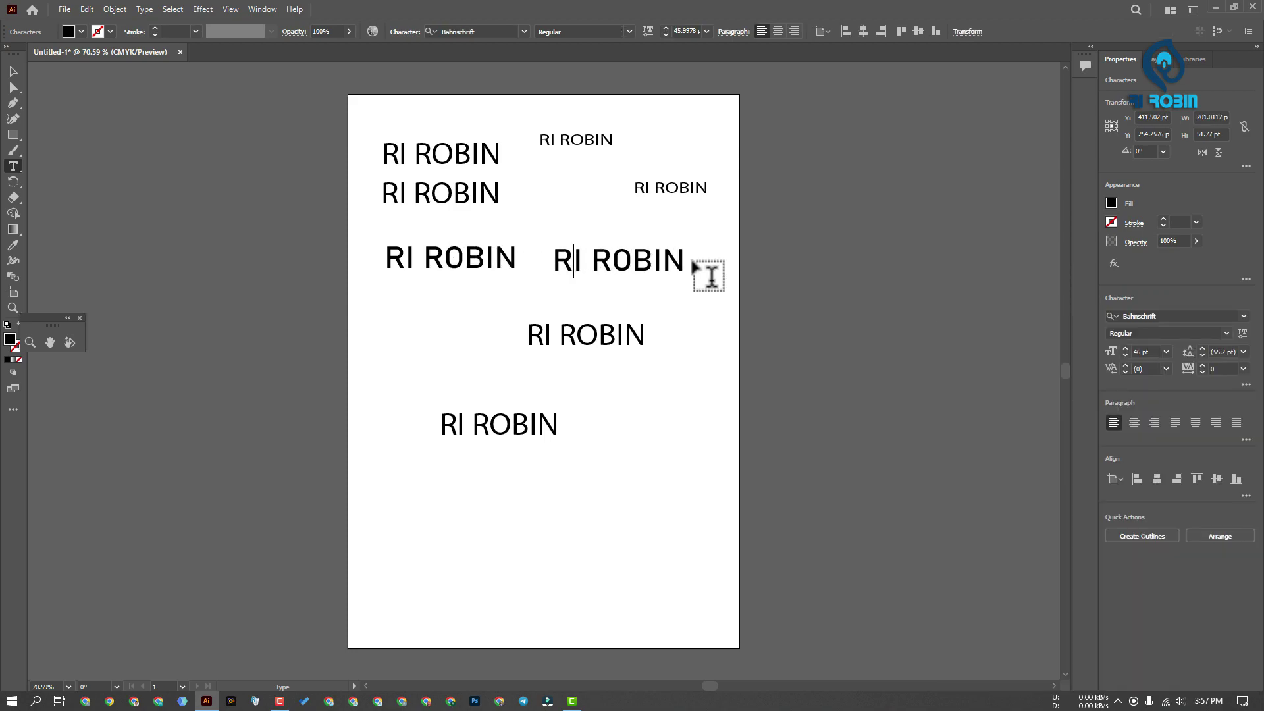
pyautogui.click(13, 71)
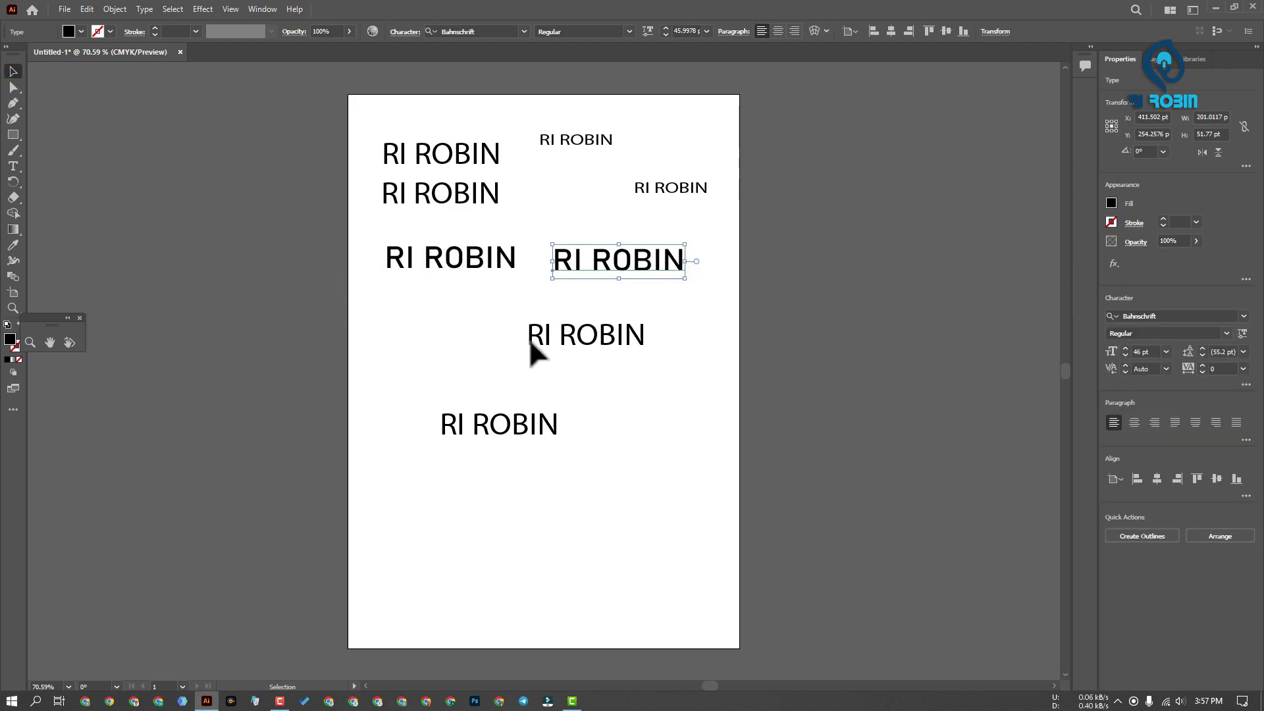
pyautogui.click(632, 339)
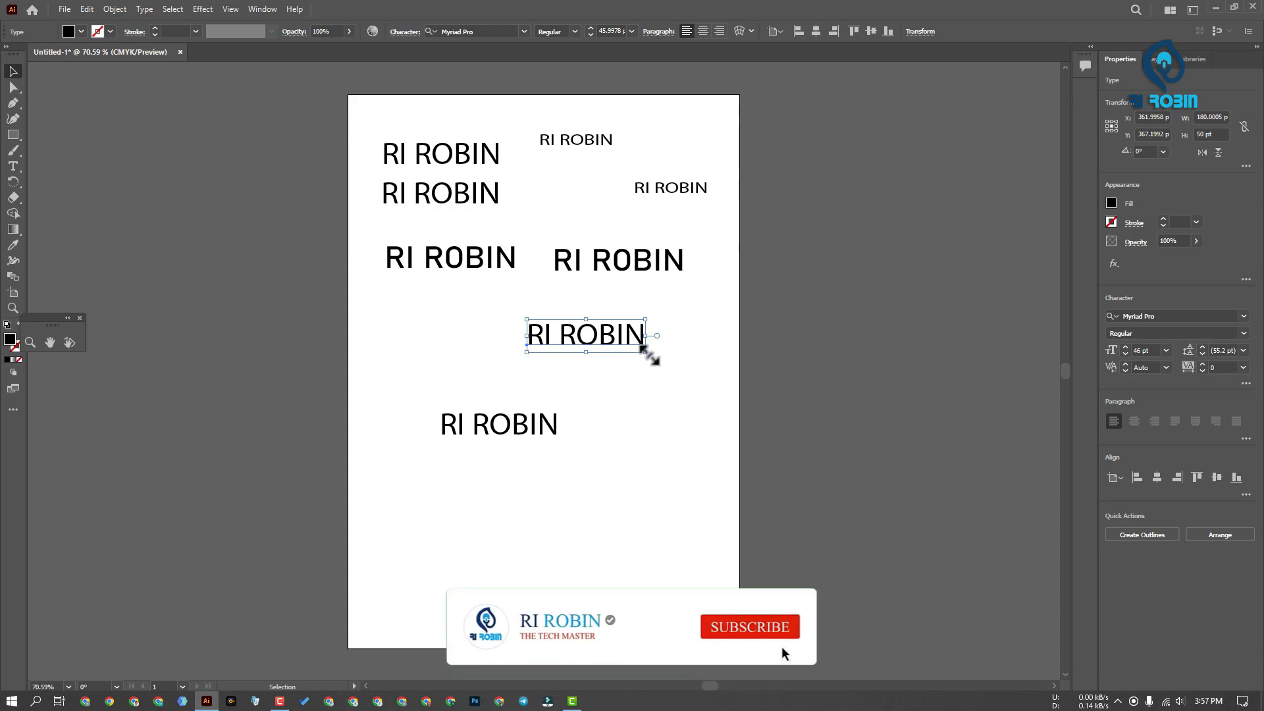
# Shrink the lower middle RI ROBIN to about 17 pt and nudge the top RI ROBIN slightly.
pyautogui.moveTo(645, 352)
pyautogui.mouseDown()
pyautogui.moveTo(576, 332)
pyautogui.moveTo(461, 384)
pyautogui.moveTo(639, 543)
pyautogui.mouseUp()
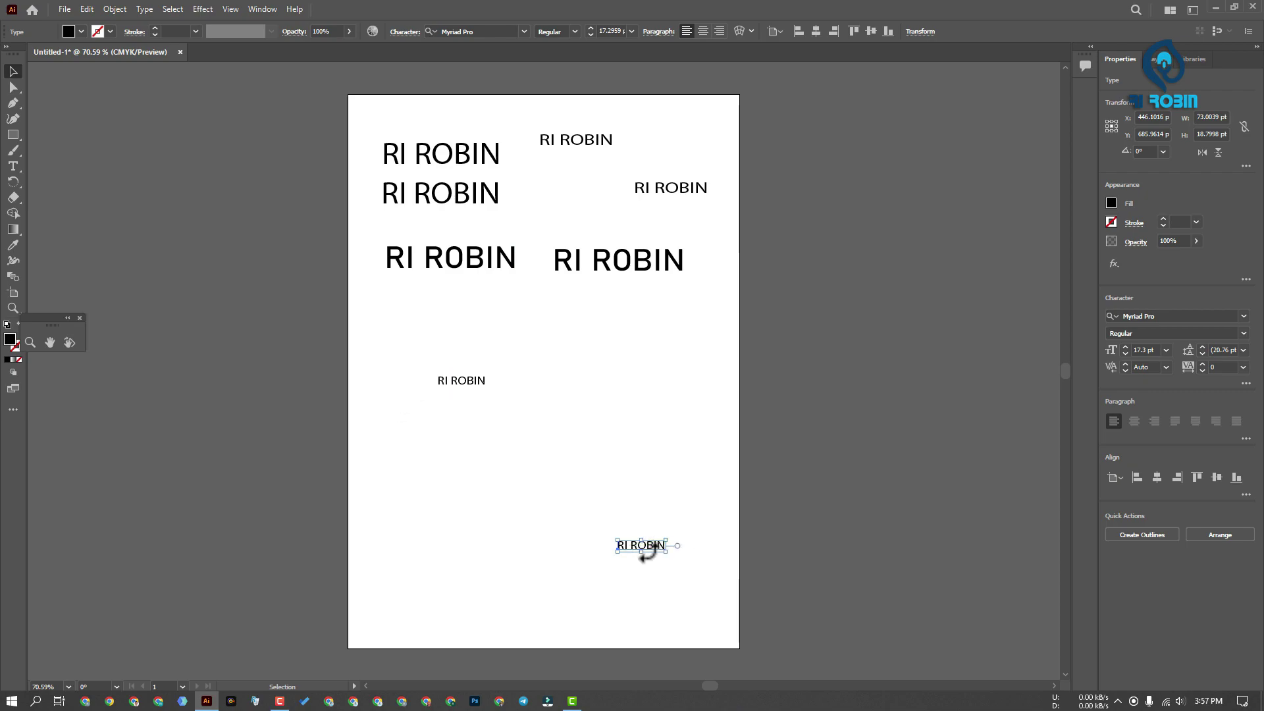
pyautogui.click(625, 513)
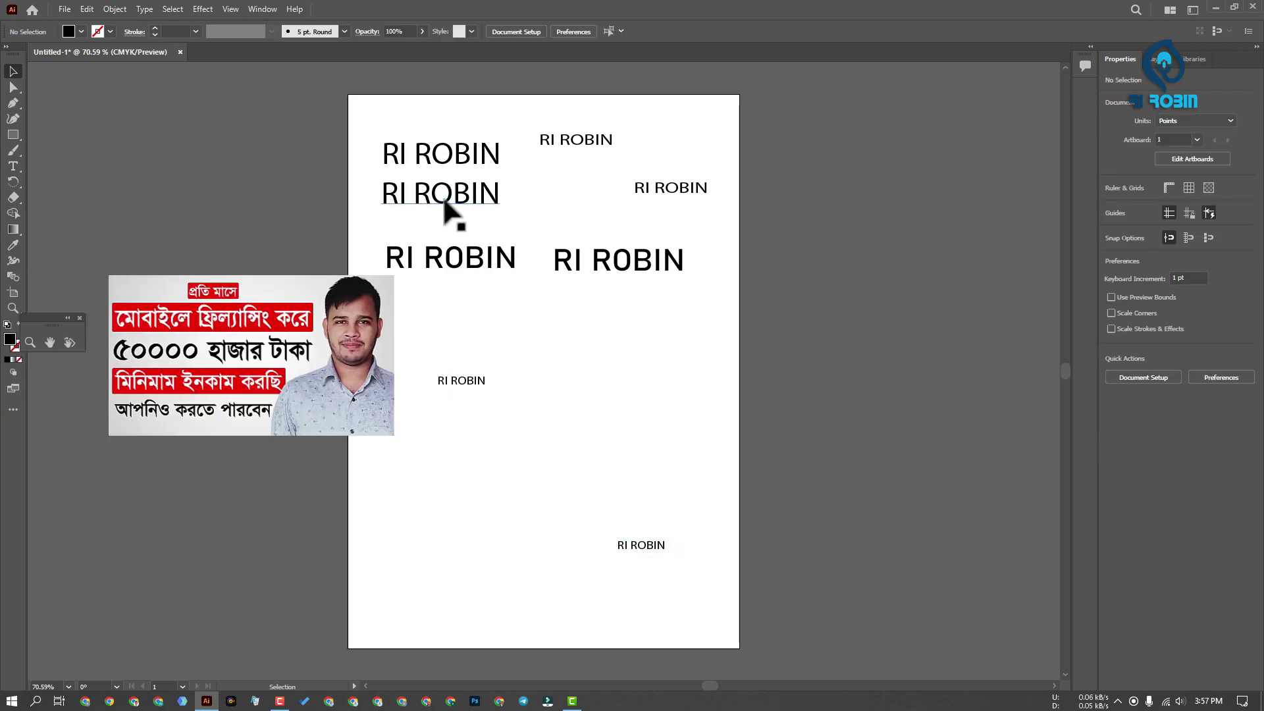
pyautogui.click(469, 153)
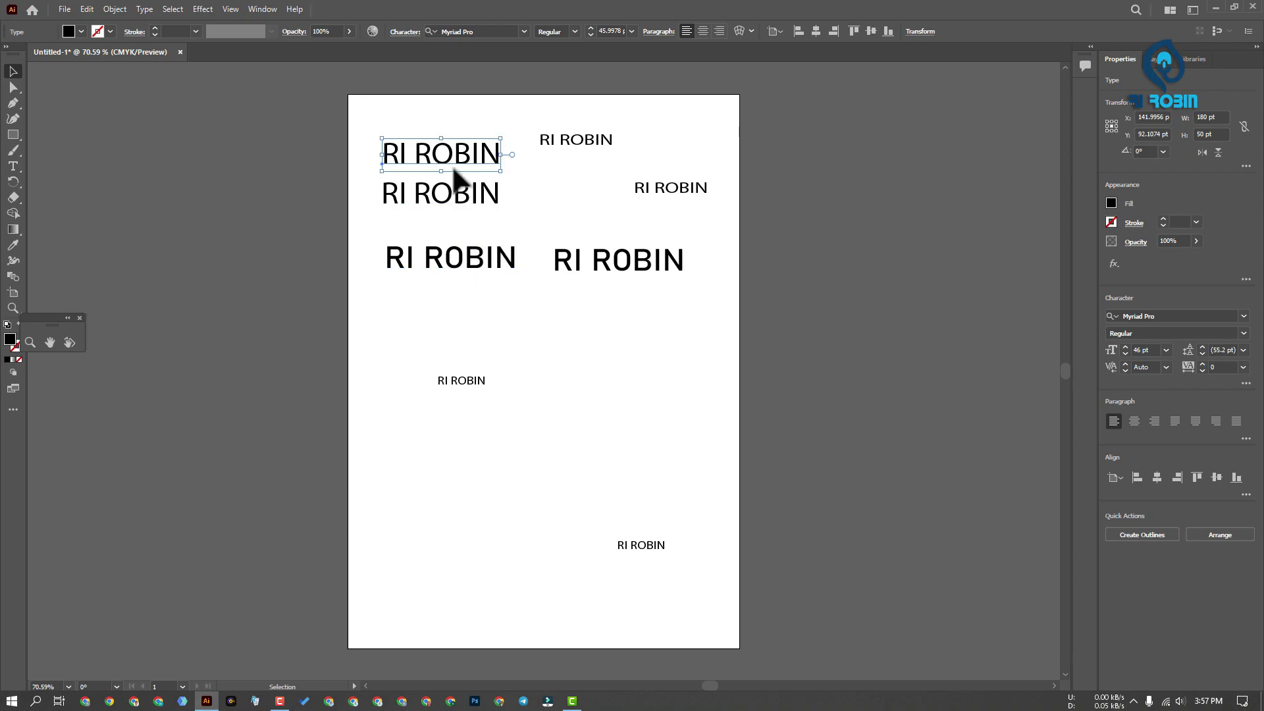
pyautogui.moveTo(449, 160); pyautogui.dragTo(452, 155)
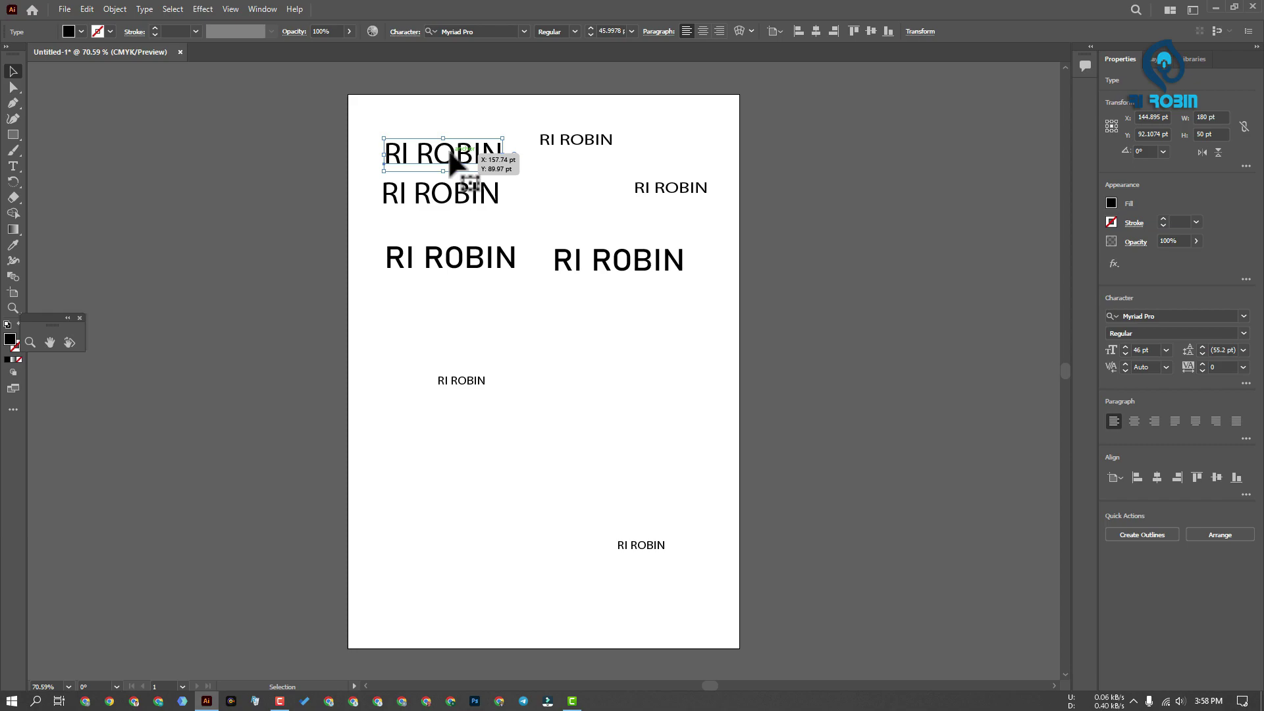
pyautogui.click(457, 198)
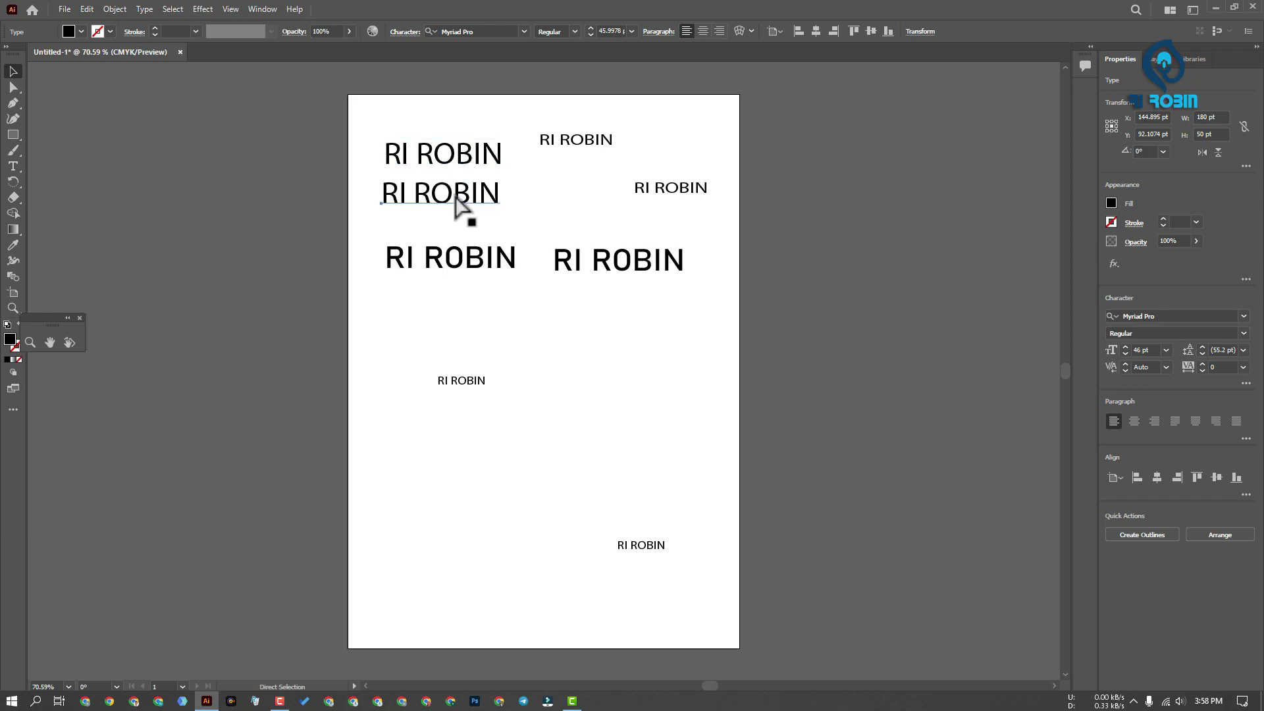
pyautogui.click(532, 186)
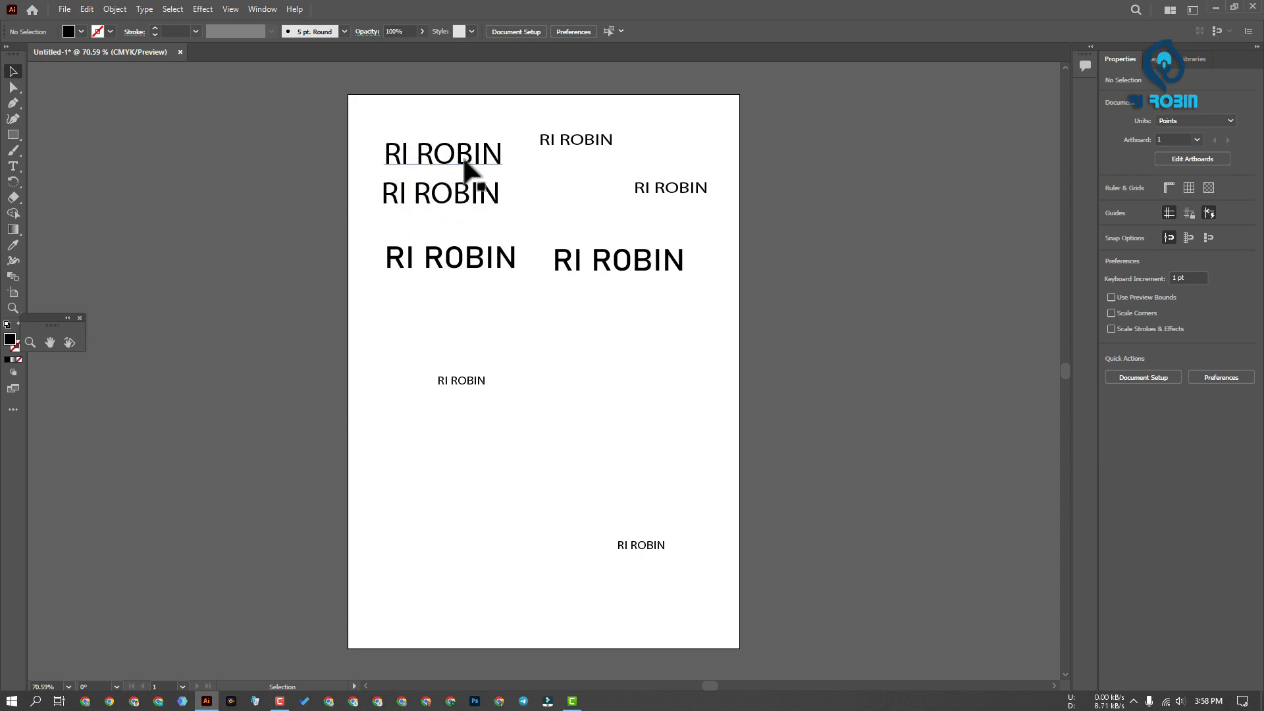
pyautogui.click(641, 546)
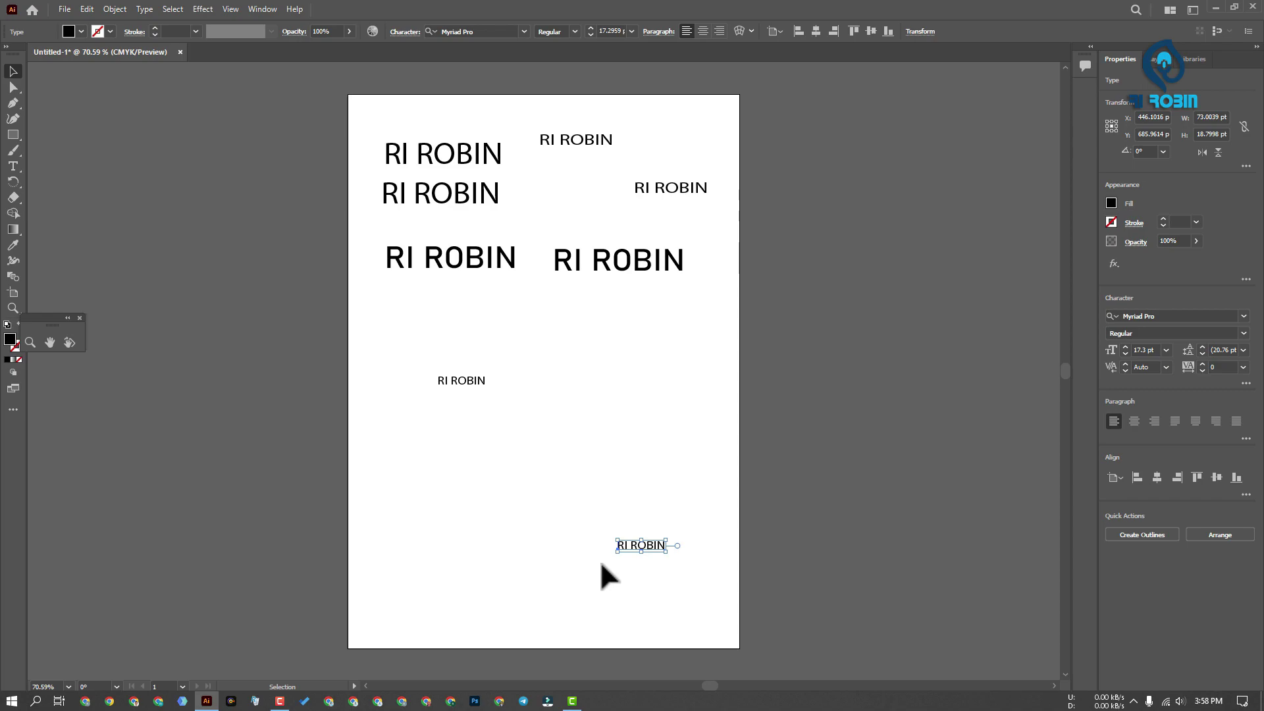
# Select texts sharing the same font size, then select both Bahnschrift RI ROBIN copies.
pyautogui.click(173, 10)
pyautogui.moveTo(246, 135)
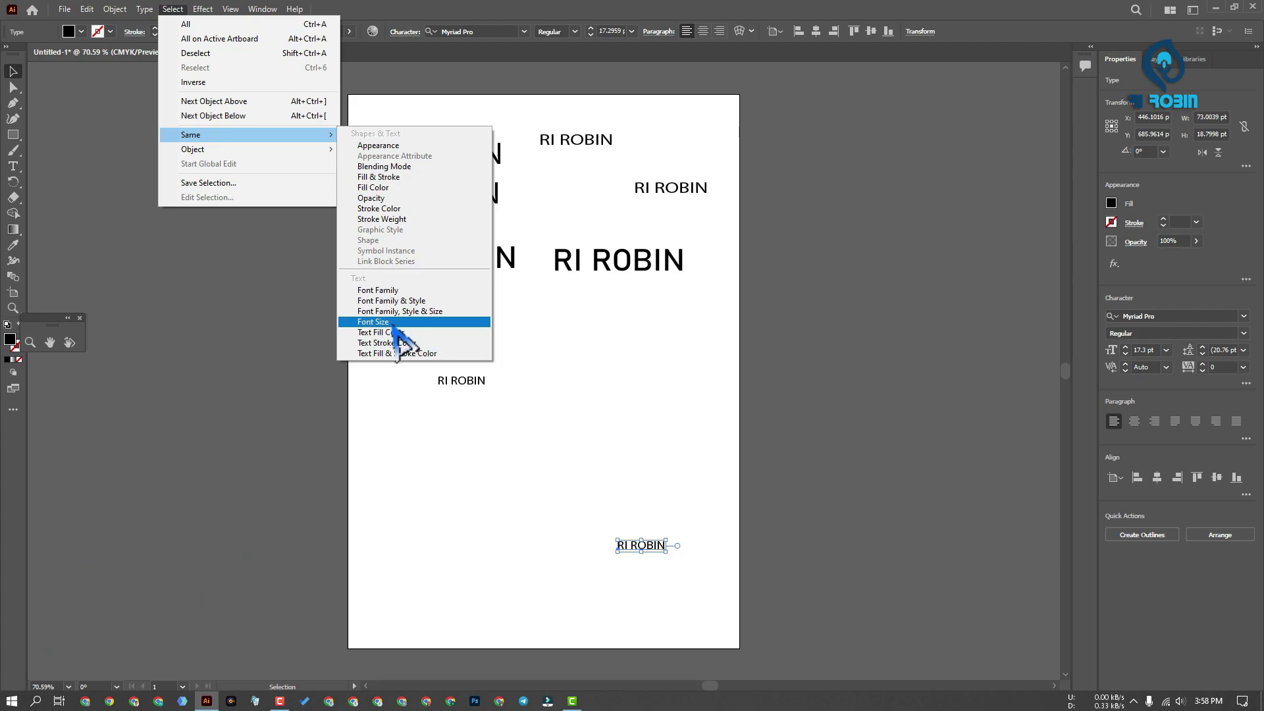
pyautogui.click(392, 322)
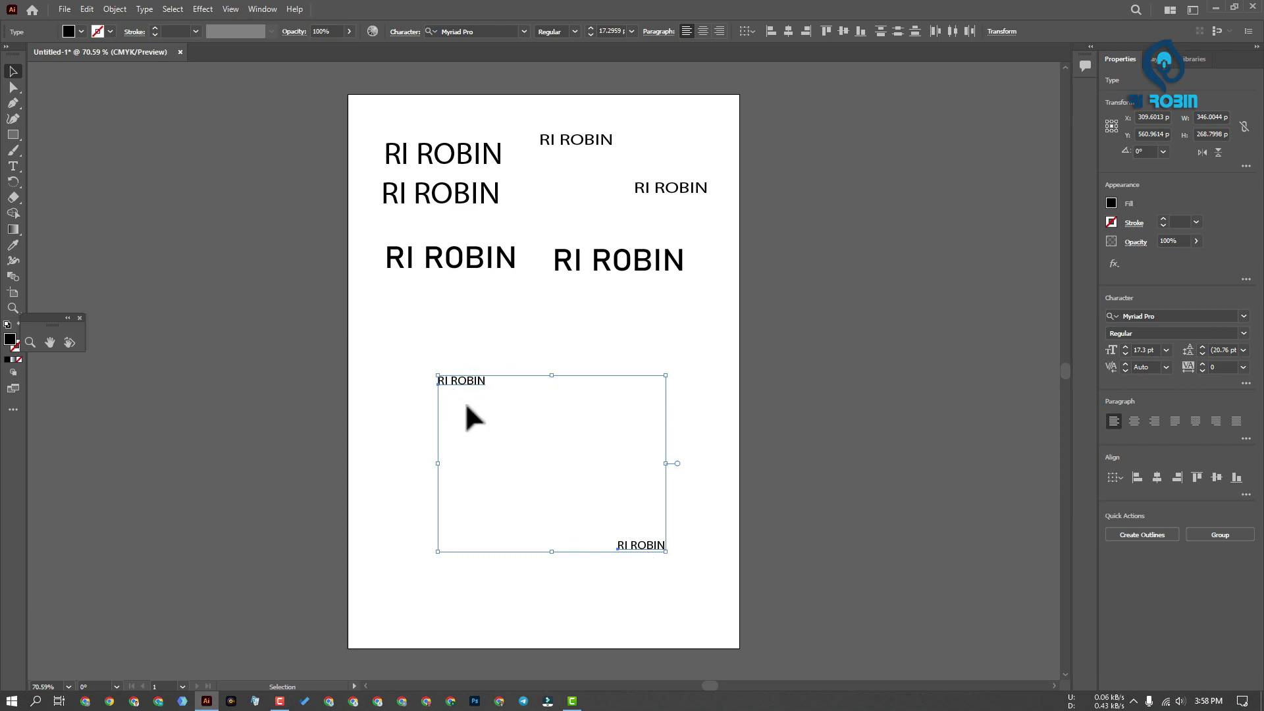
pyautogui.click(533, 331)
pyautogui.click(631, 267)
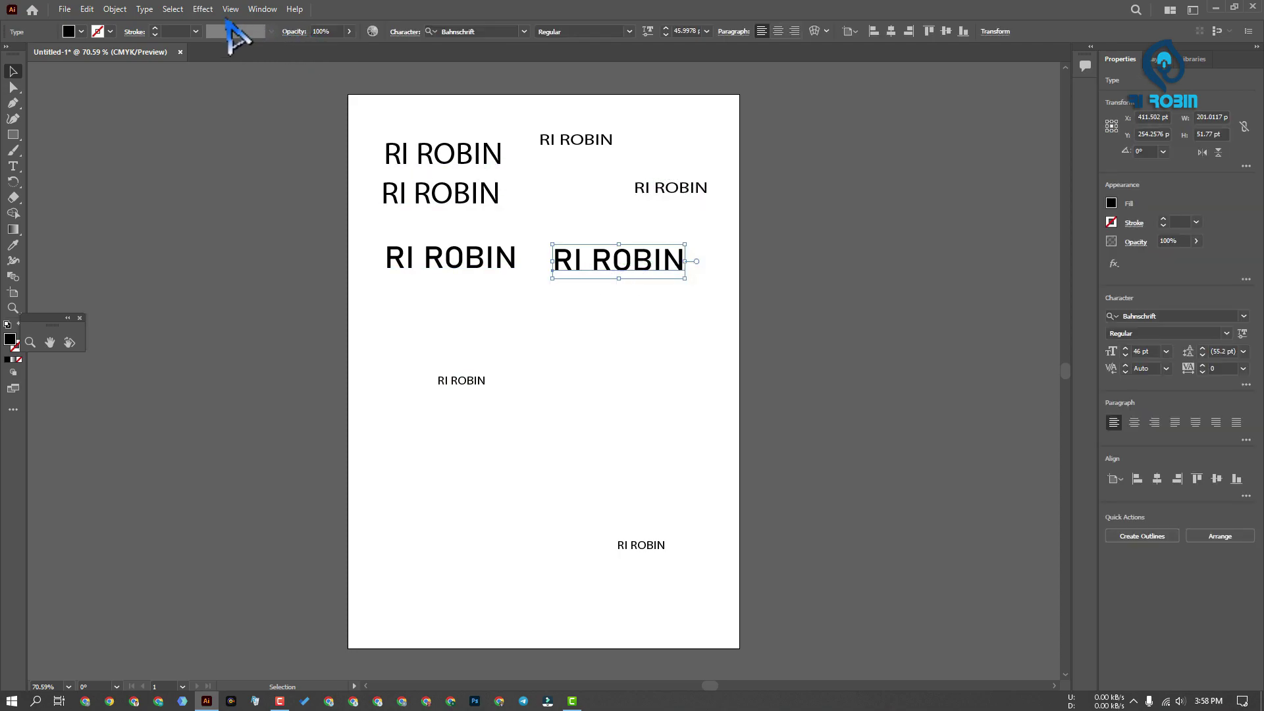
pyautogui.click(173, 9)
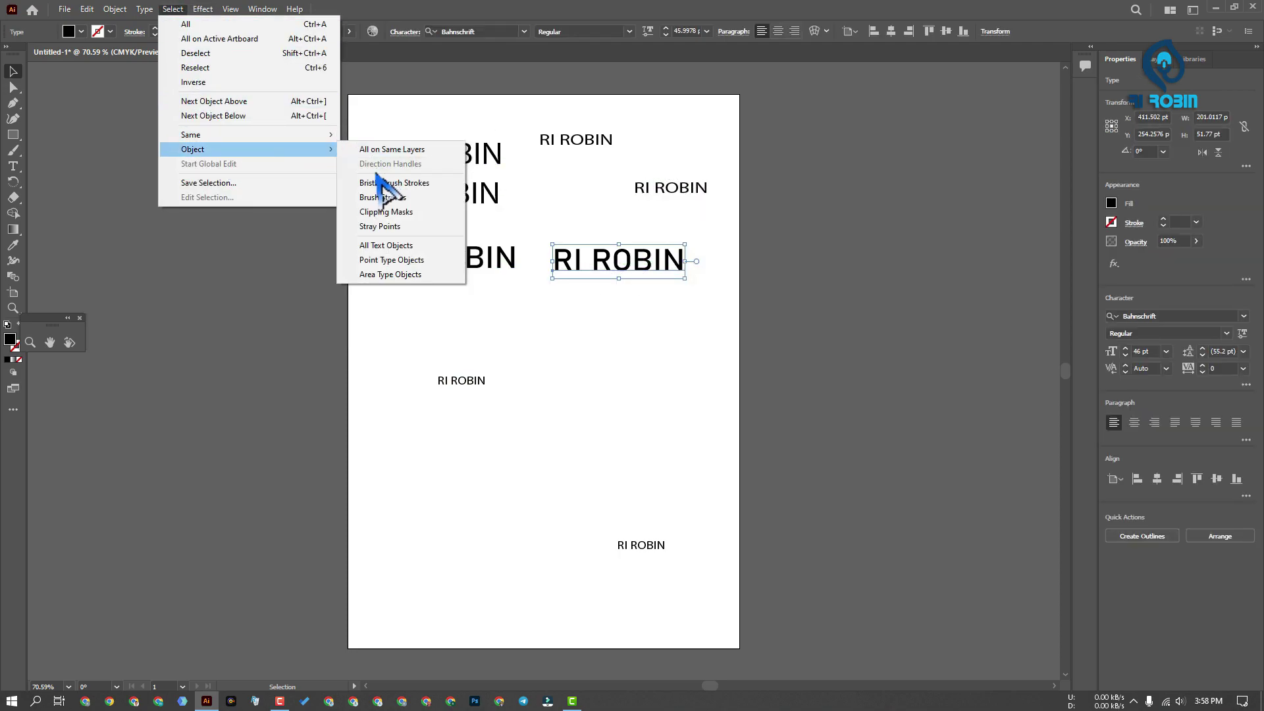
pyautogui.moveTo(191, 135)
pyautogui.click(388, 292)
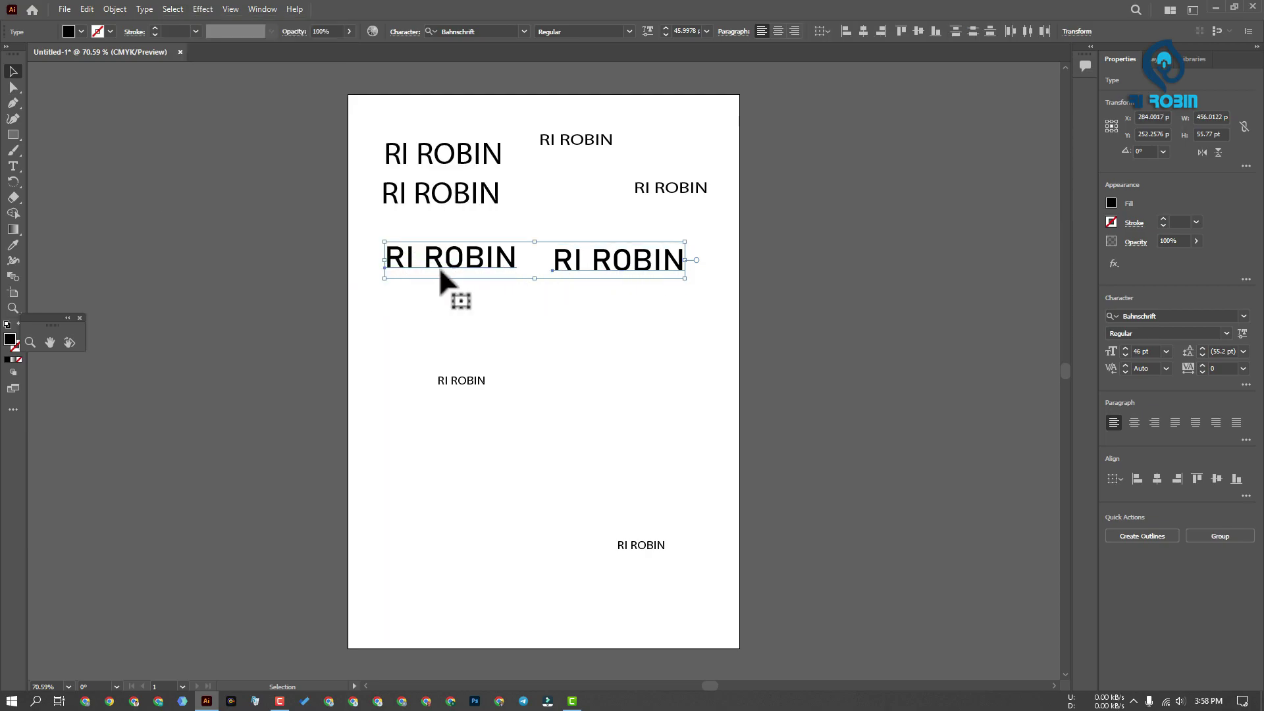
# Duplicate the small top RI ROBIN text to the artboard's lower left.
pyautogui.click(478, 299)
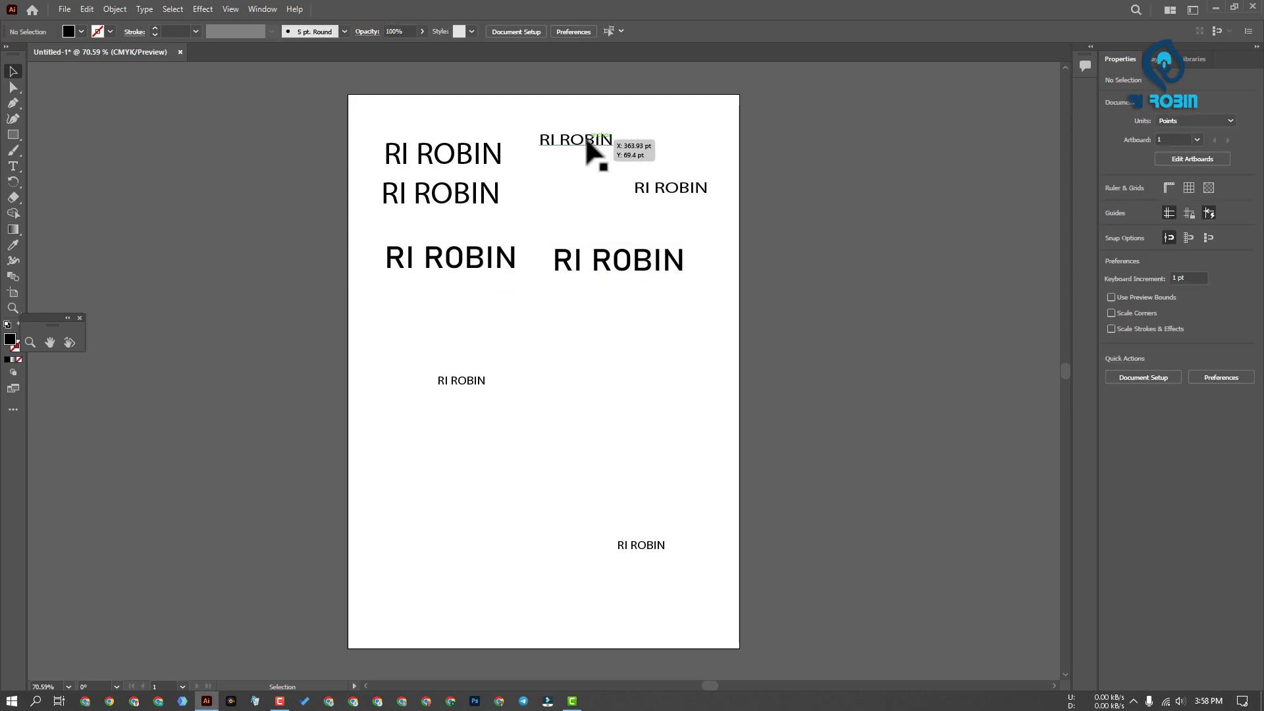
pyautogui.click(581, 136)
pyautogui.moveTo(583, 139); pyautogui.dragTo(565, 178)
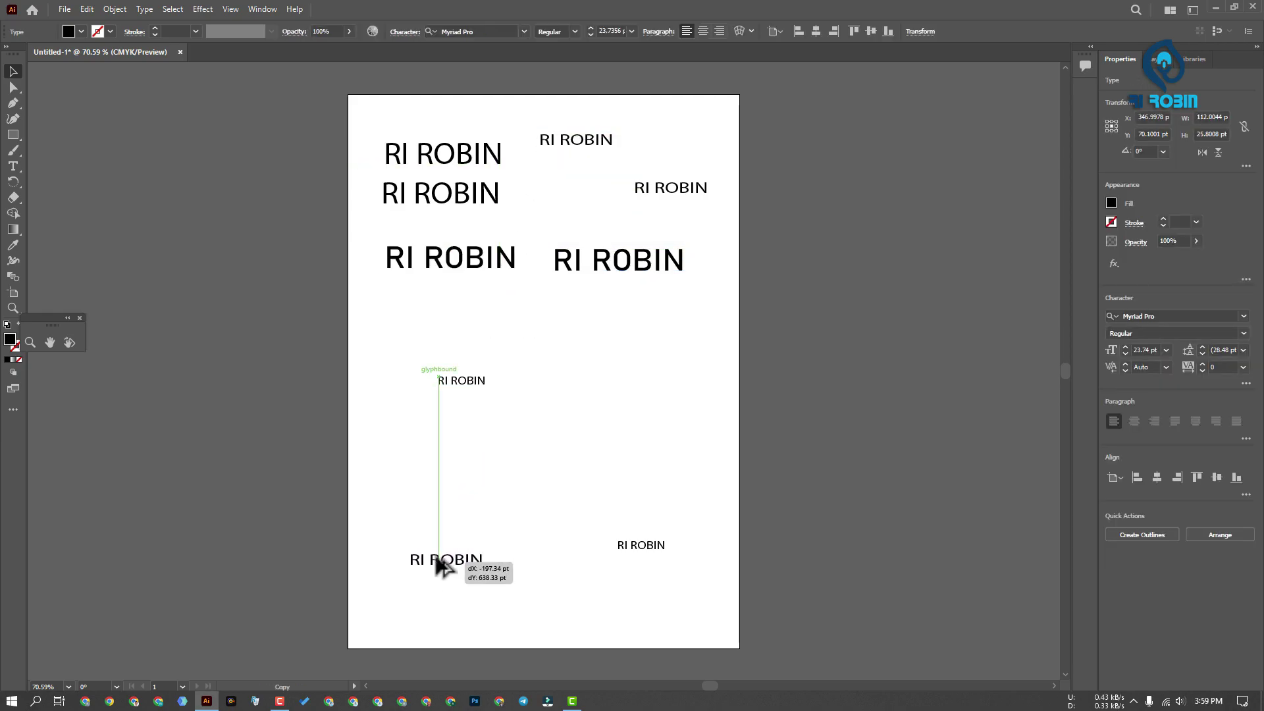
pyautogui.moveTo(564, 177); pyautogui.dragTo(432, 554)
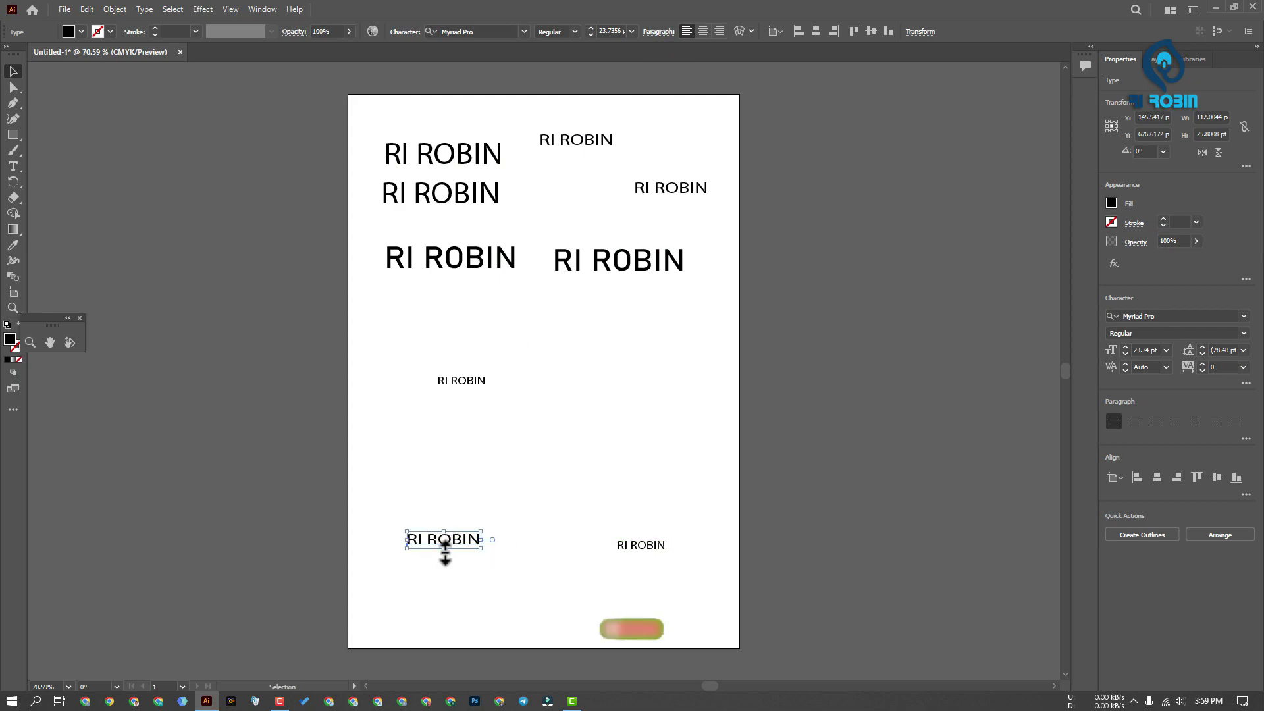
# Select all texts with the same font family, deselect, and close the document with Ctrl+W.
pyautogui.click(173, 9)
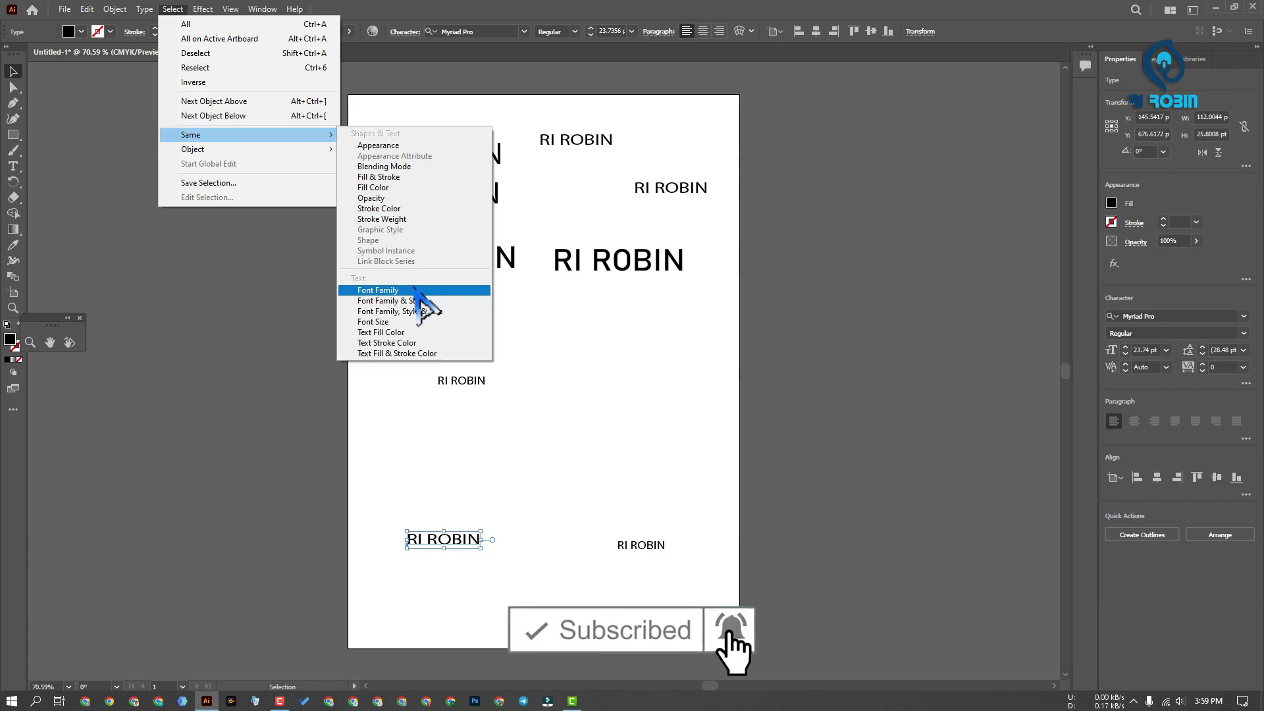
pyautogui.click(421, 322)
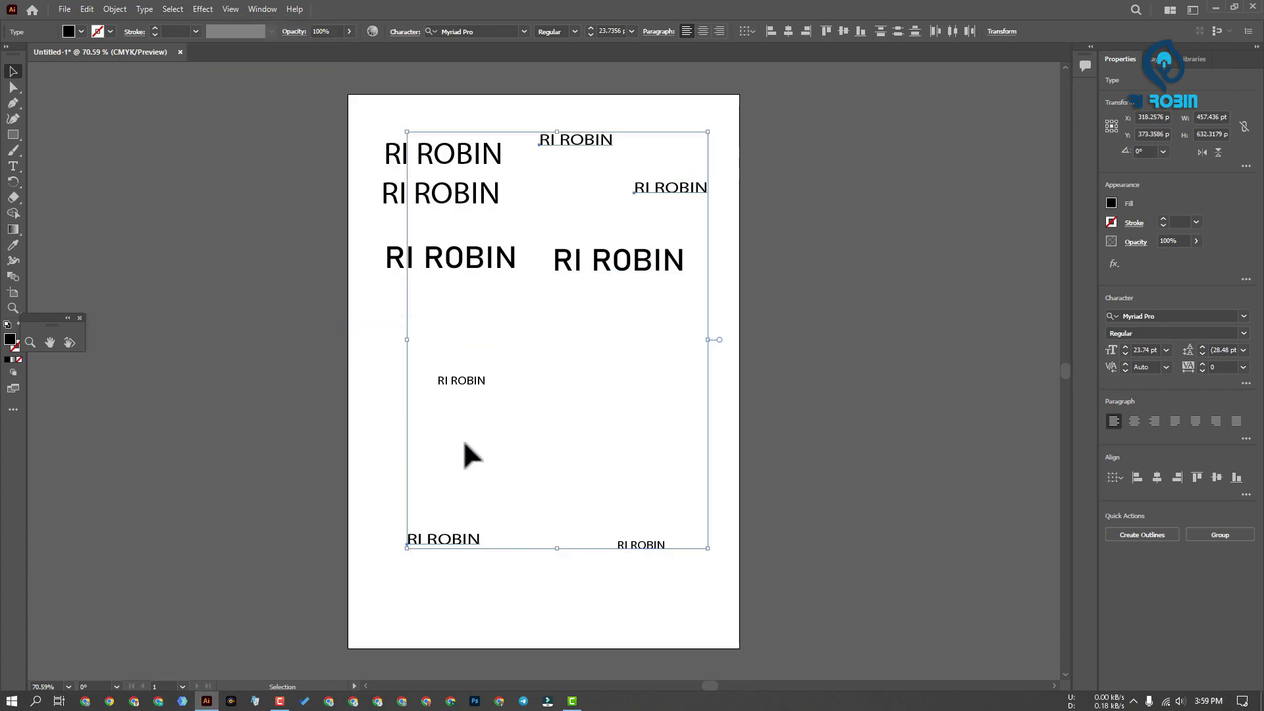
pyautogui.click(556, 421)
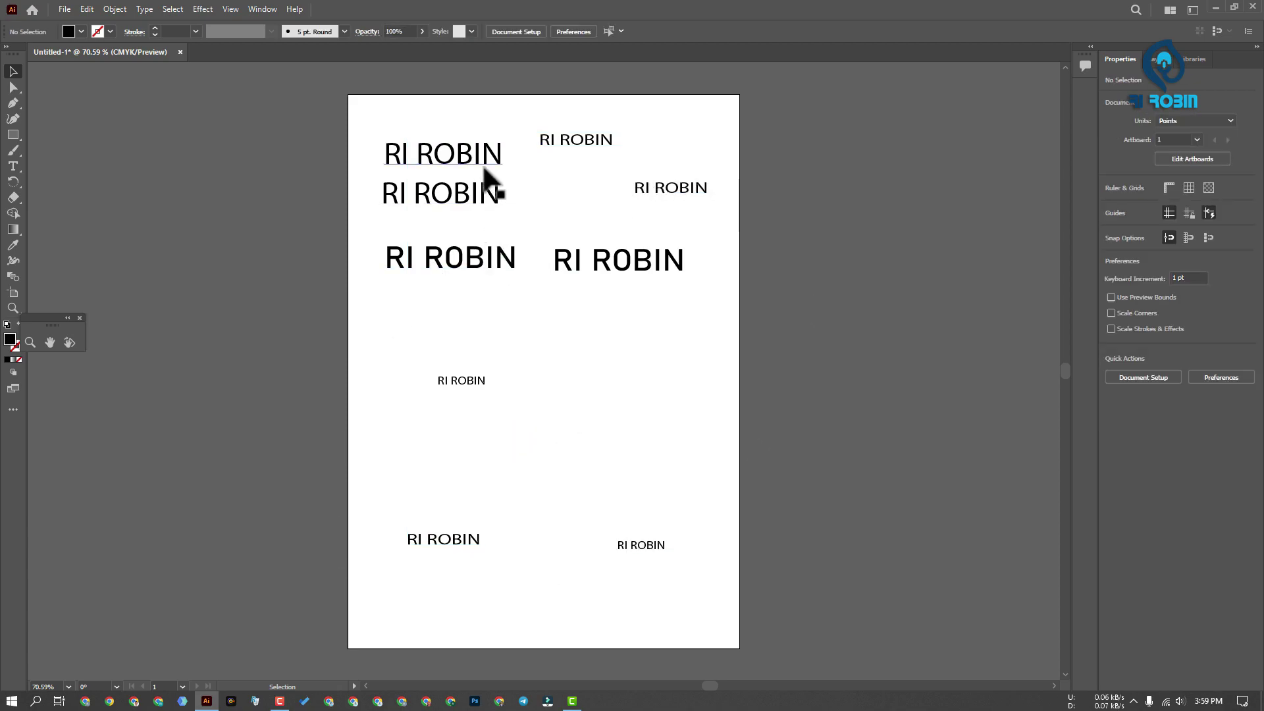
pyautogui.scroll(3, 736, 395)
pyautogui.click(527, 267)
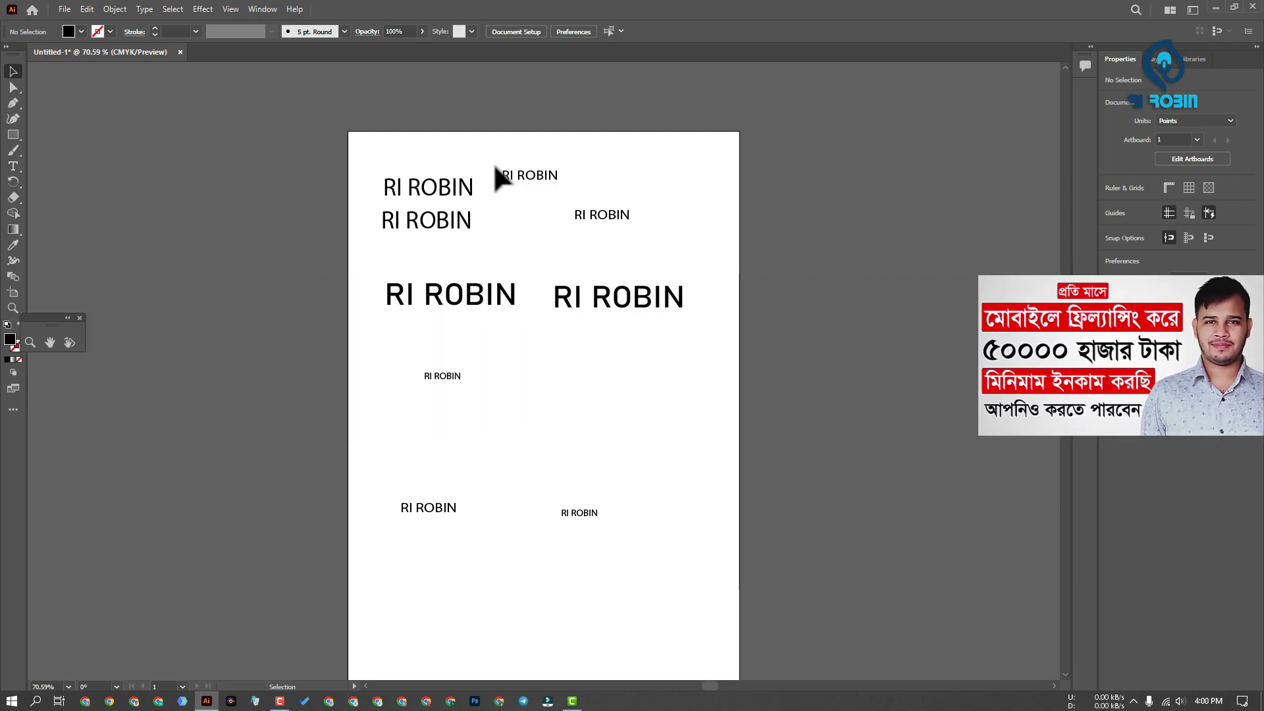
pyautogui.hotkey('ctrl', 'w')
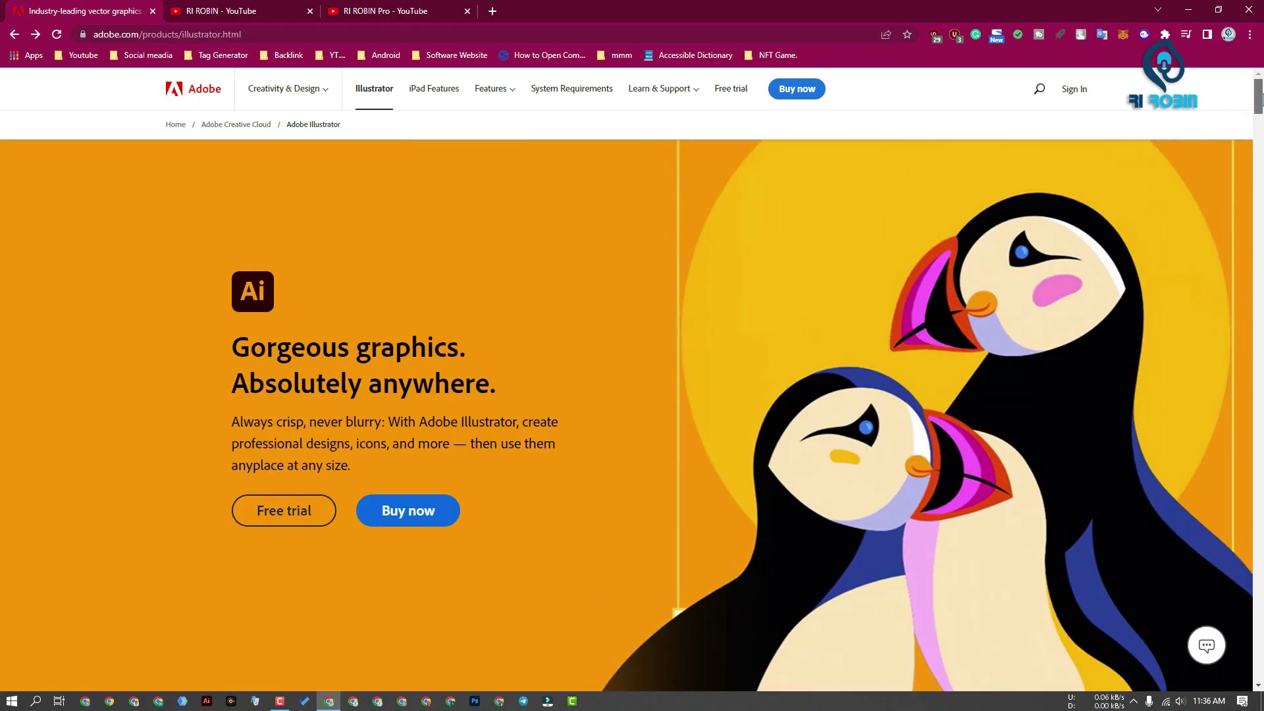
# Go from Illustrator's free-trial page to its system requirements page.
pyautogui.click(261, 521)
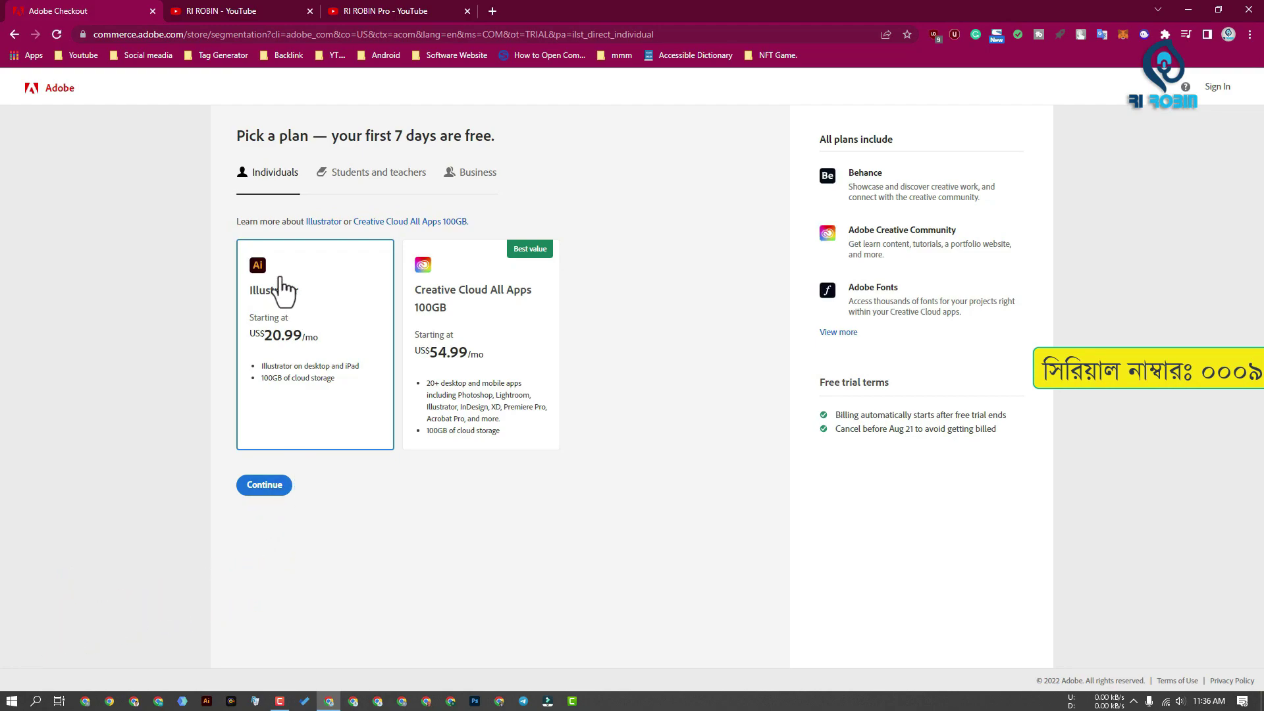
pyautogui.click(14, 34)
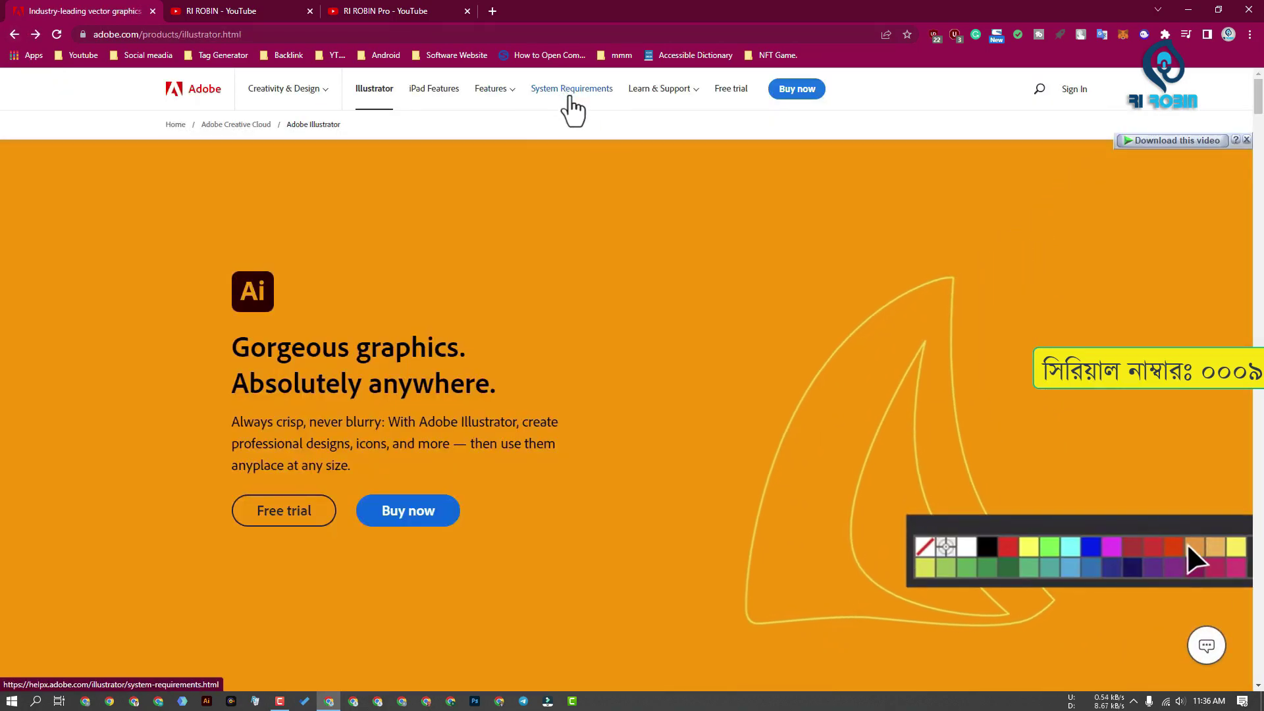
pyautogui.click(570, 99)
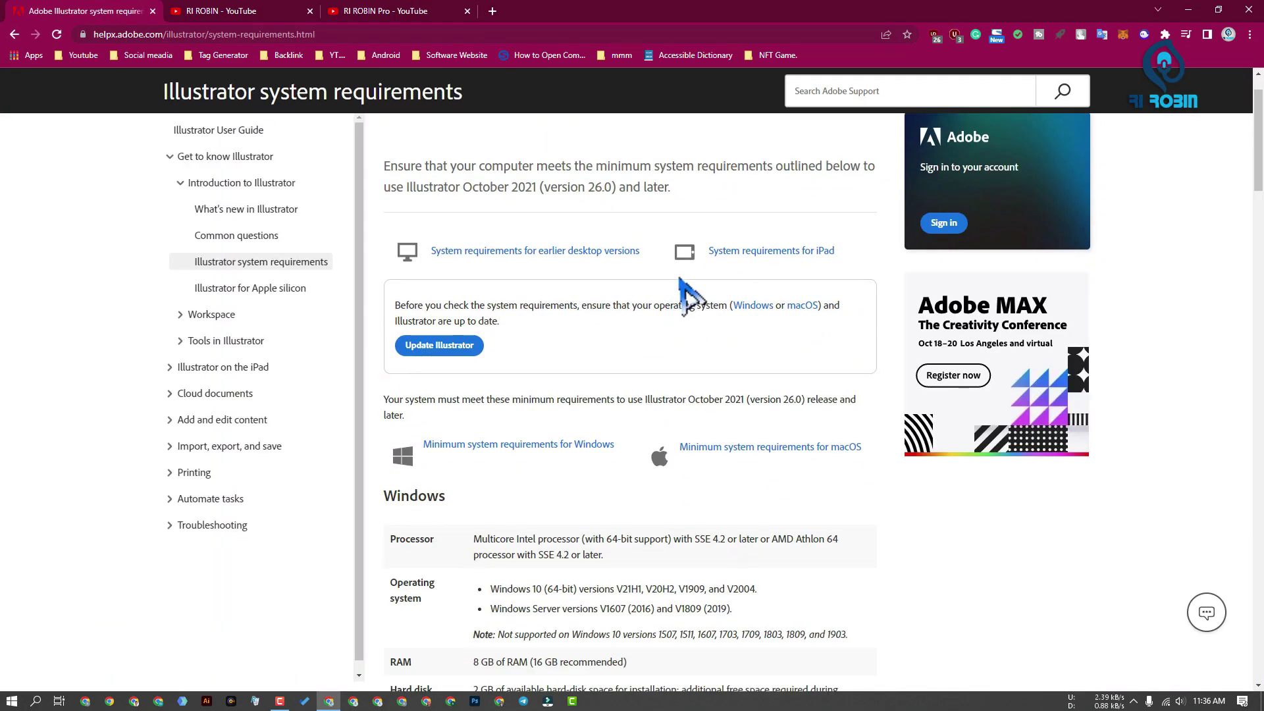
pyautogui.scroll(-2, 684, 290)
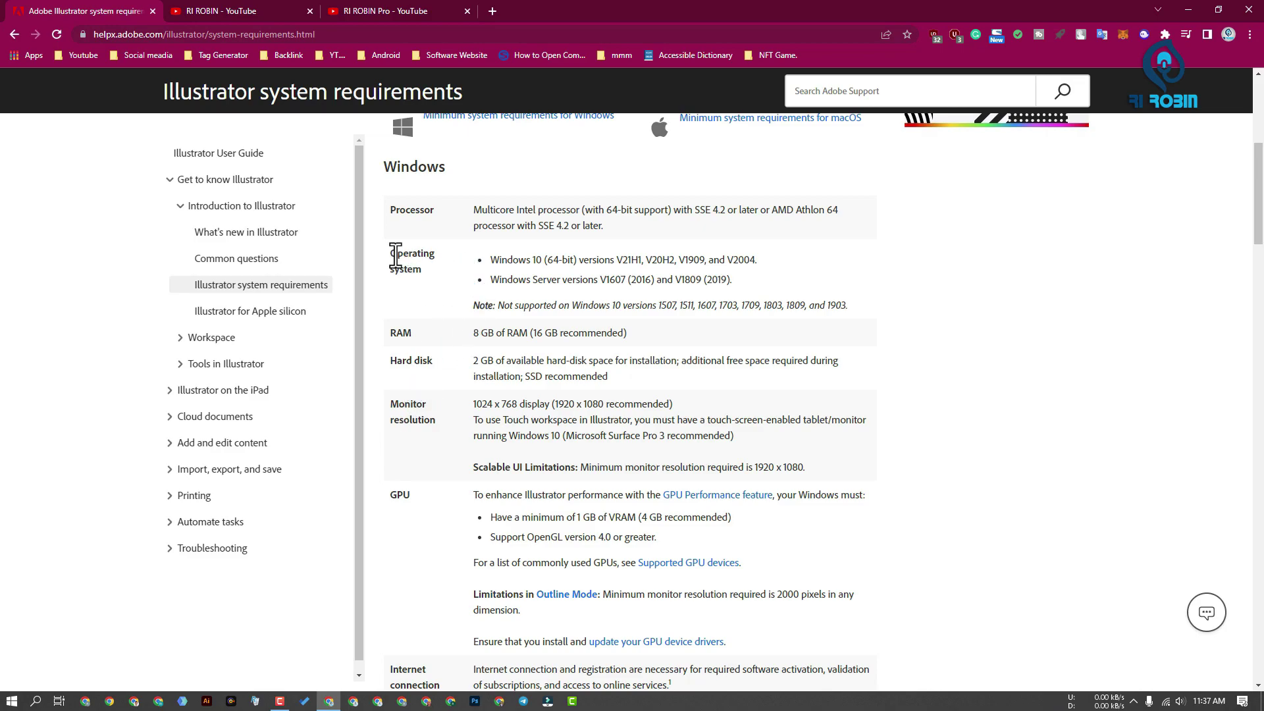
# Highlight the operating-system row, supported Windows 10 versions and the unsupported-versions note.
pyautogui.moveTo(391, 250); pyautogui.dragTo(828, 283)
pyautogui.click(493, 259)
pyautogui.moveTo(758, 260); pyautogui.dragTo(597, 259)
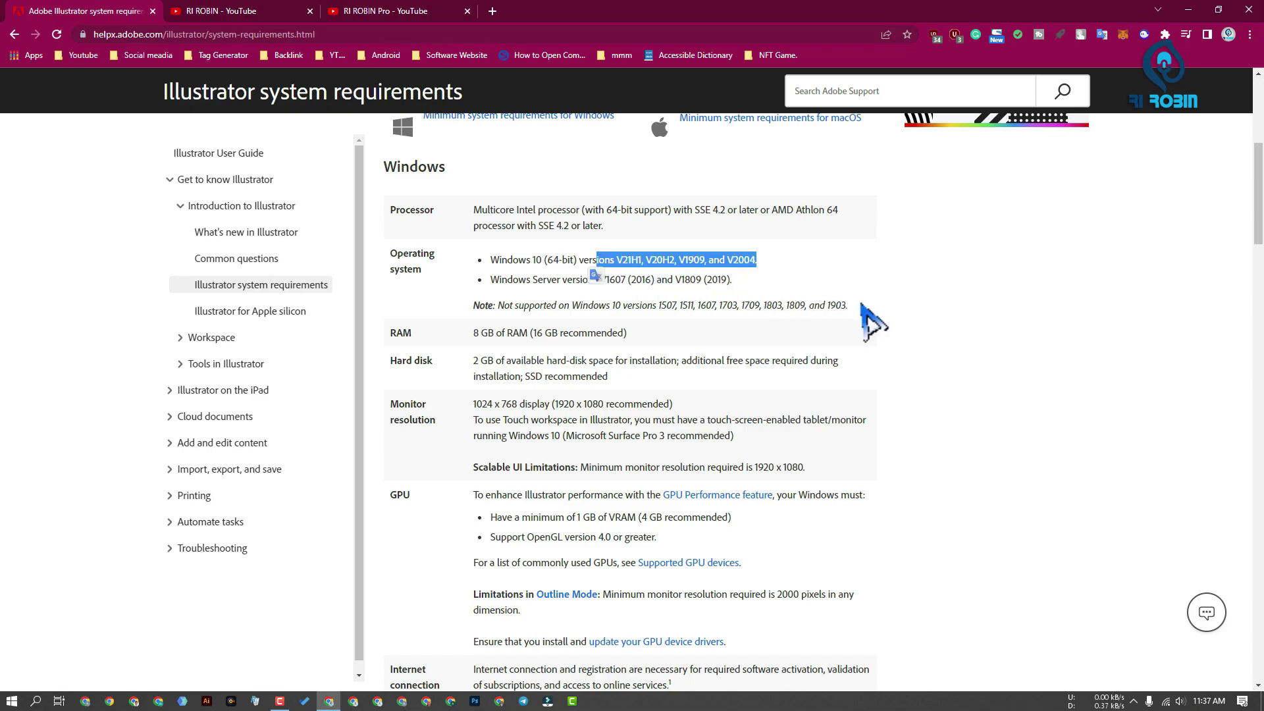
pyautogui.moveTo(857, 307); pyautogui.dragTo(475, 307)
pyautogui.click(576, 305)
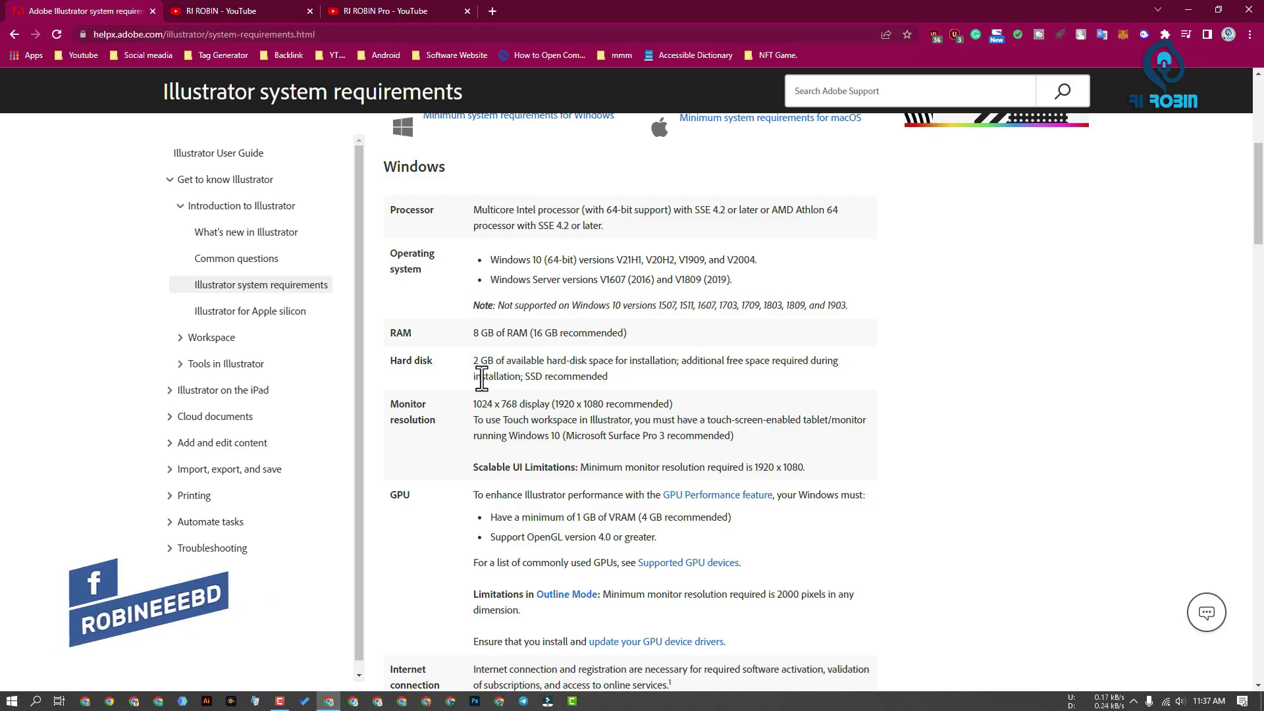
# Highlight the 8 GB RAM, 2 GB disk-space and SSD notes, then switch to YouTube.
pyautogui.moveTo(473, 332); pyautogui.dragTo(528, 333)
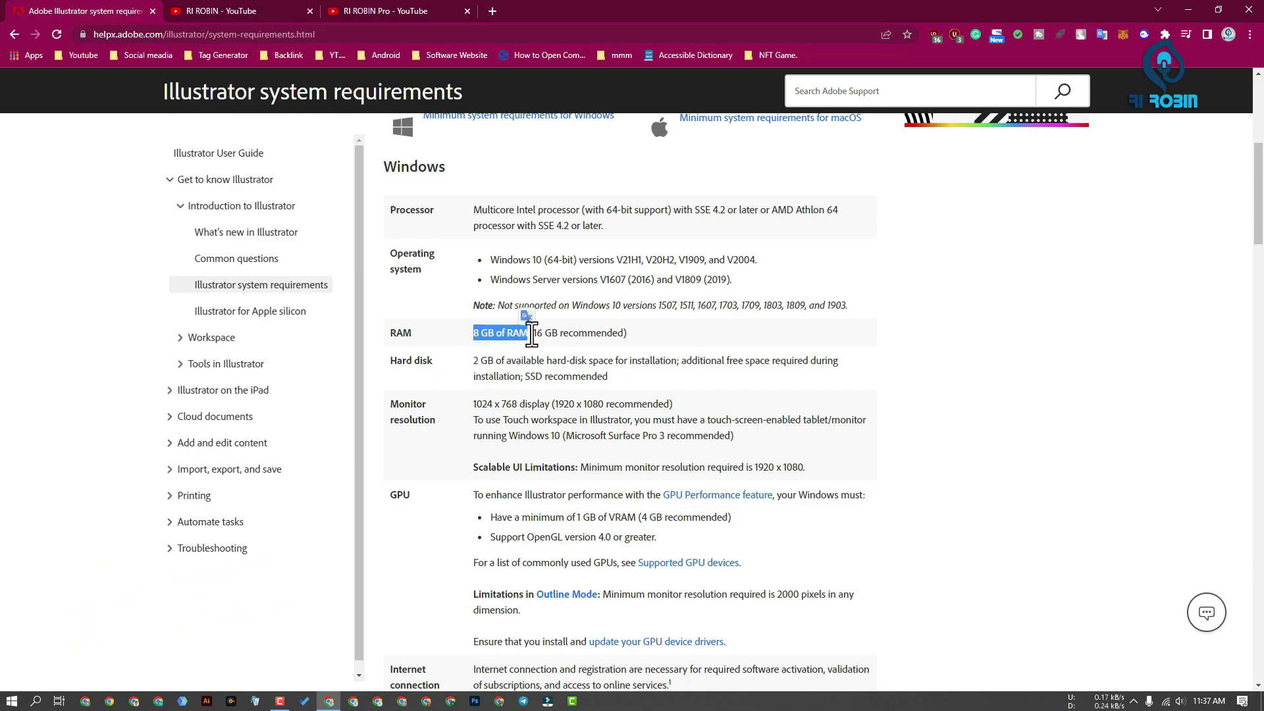
pyautogui.click(582, 337)
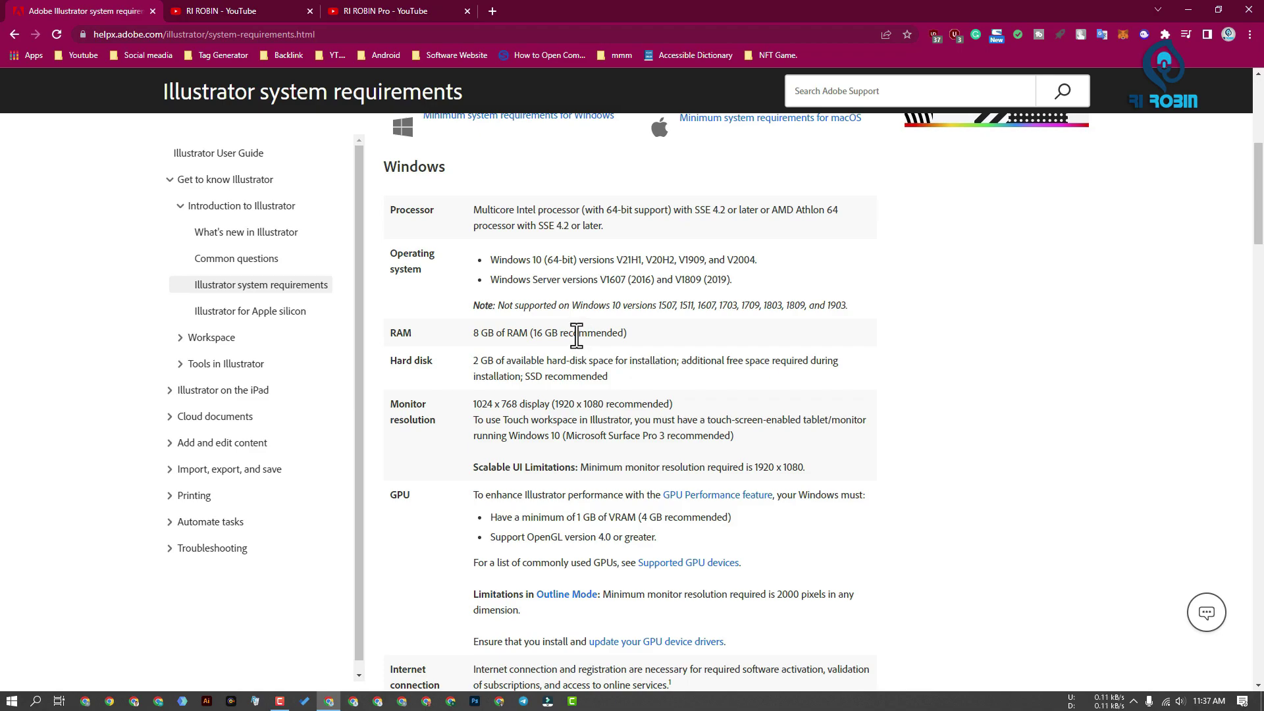
pyautogui.moveTo(469, 361); pyautogui.dragTo(612, 360)
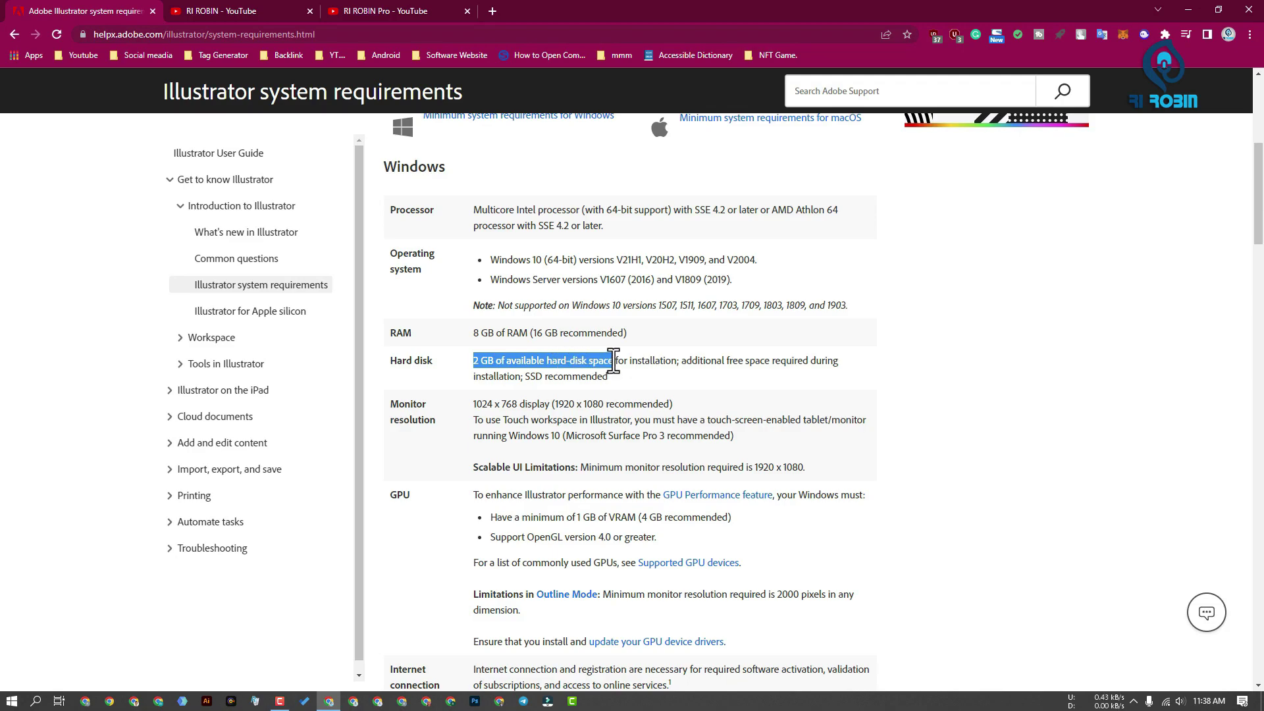
pyautogui.click(528, 376)
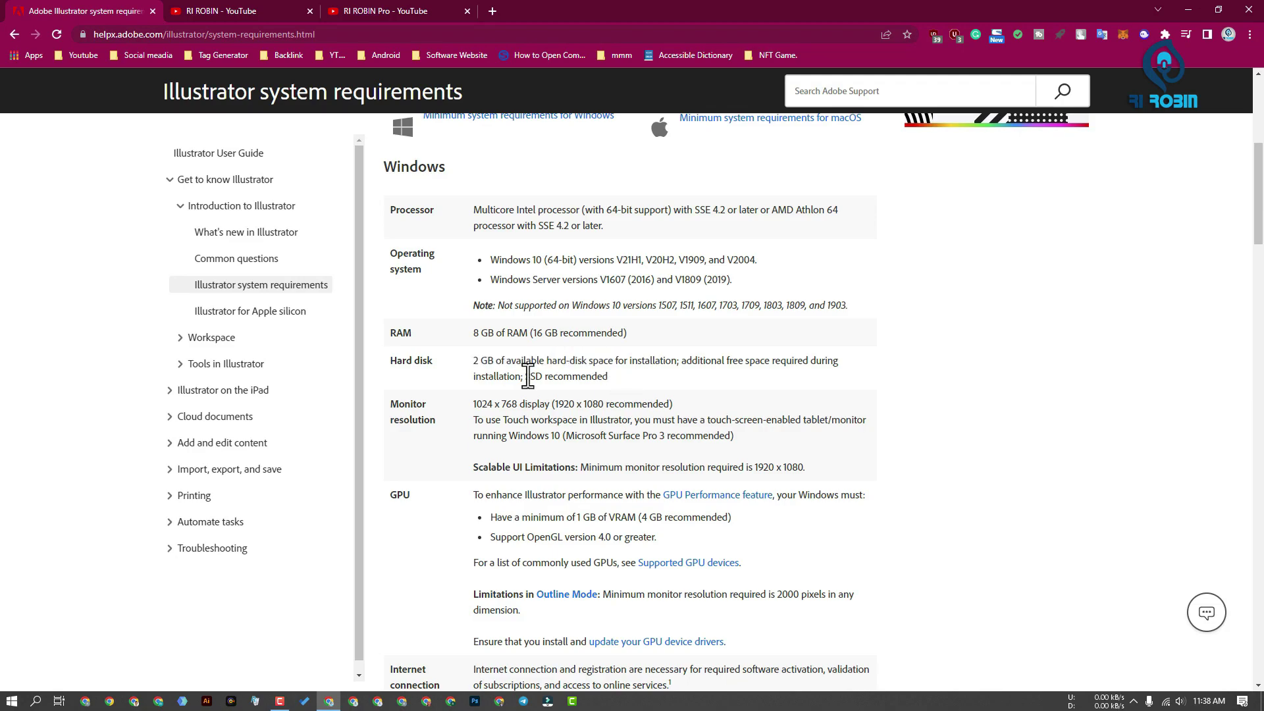
pyautogui.moveTo(527, 376); pyautogui.dragTo(612, 376)
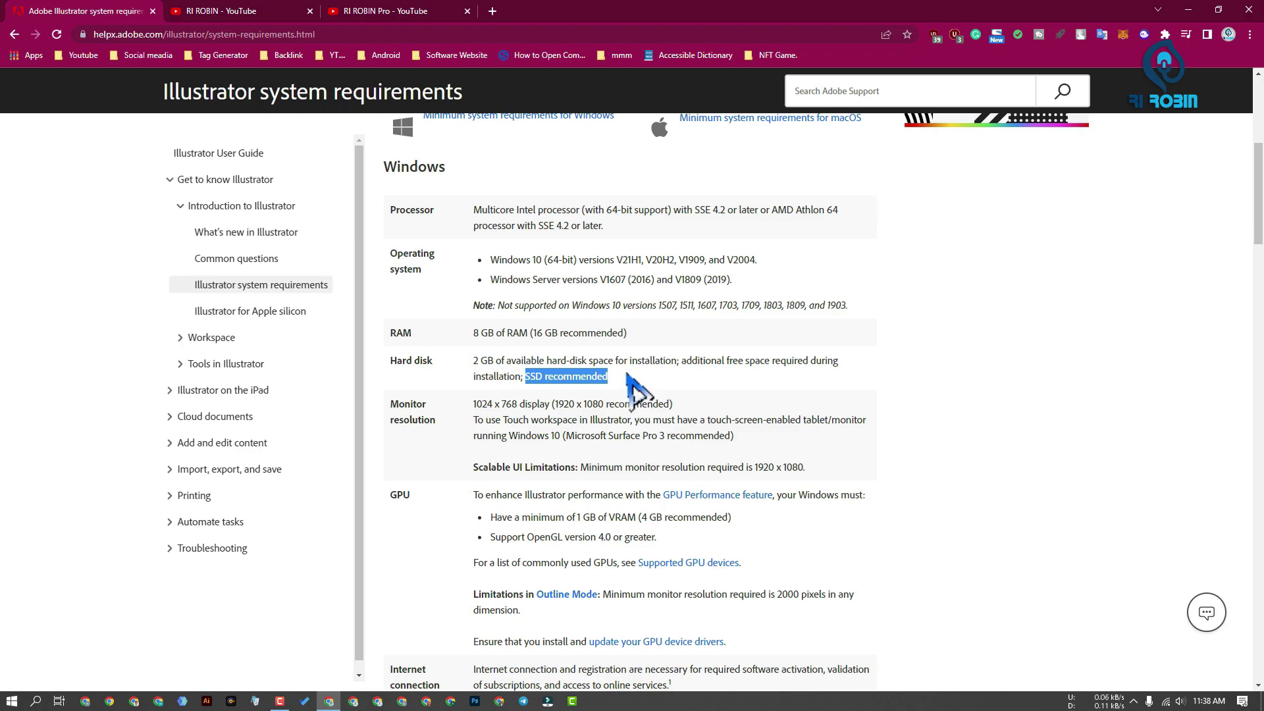
pyautogui.click(627, 375)
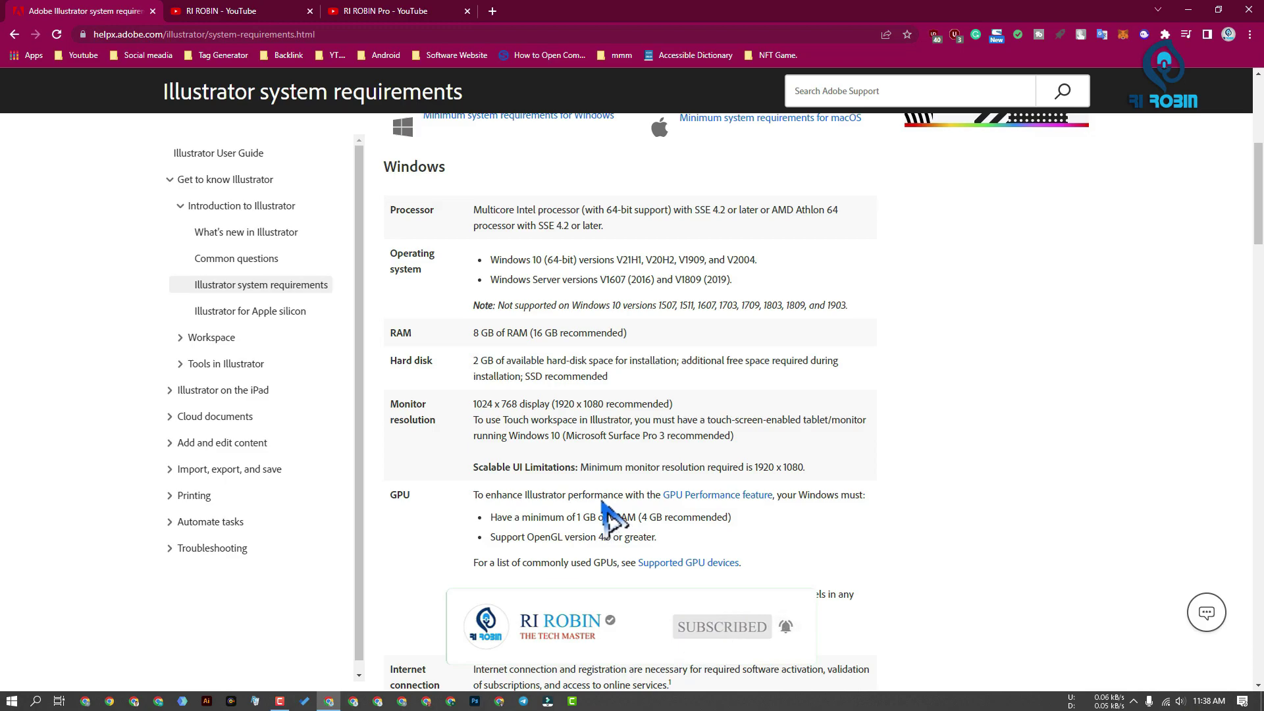
pyautogui.hotkey('ctrl', 'Tab')
# Scroll down the YouTube channel page to the Uploads and playlist shelves.
pyautogui.scroll(-5, 1230, 369)
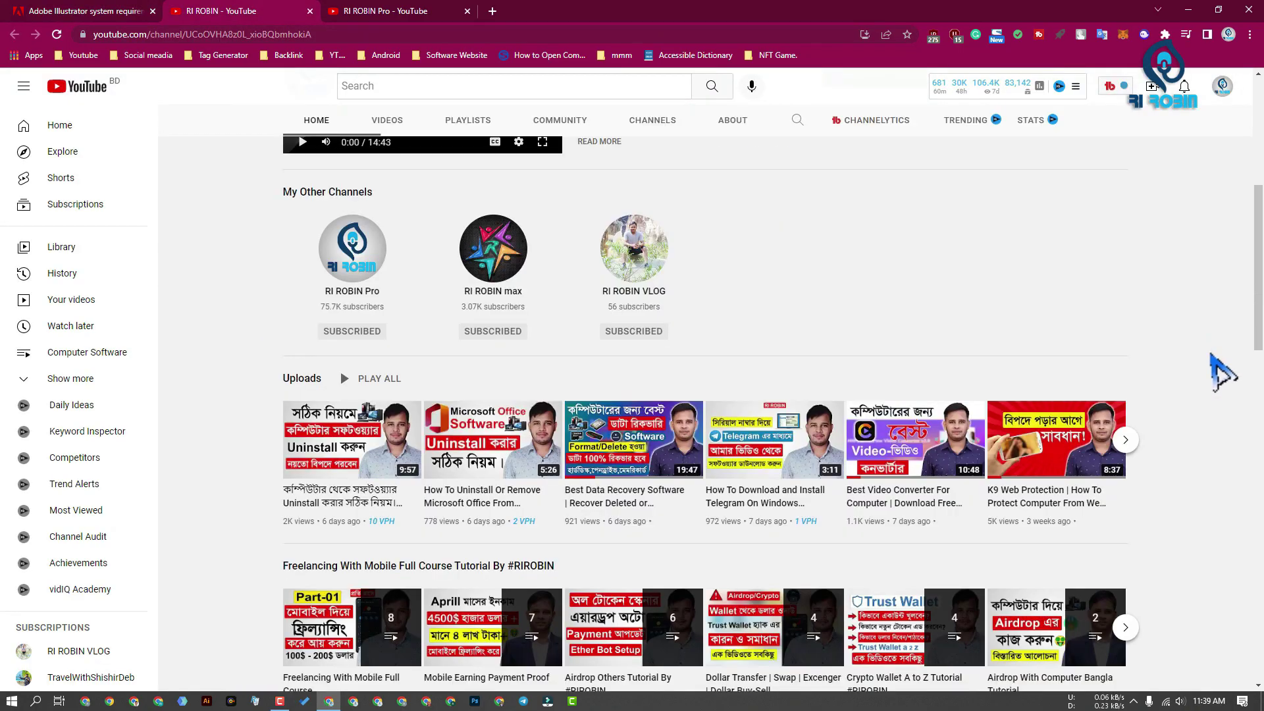
pyautogui.scroll(-4, 1217, 369)
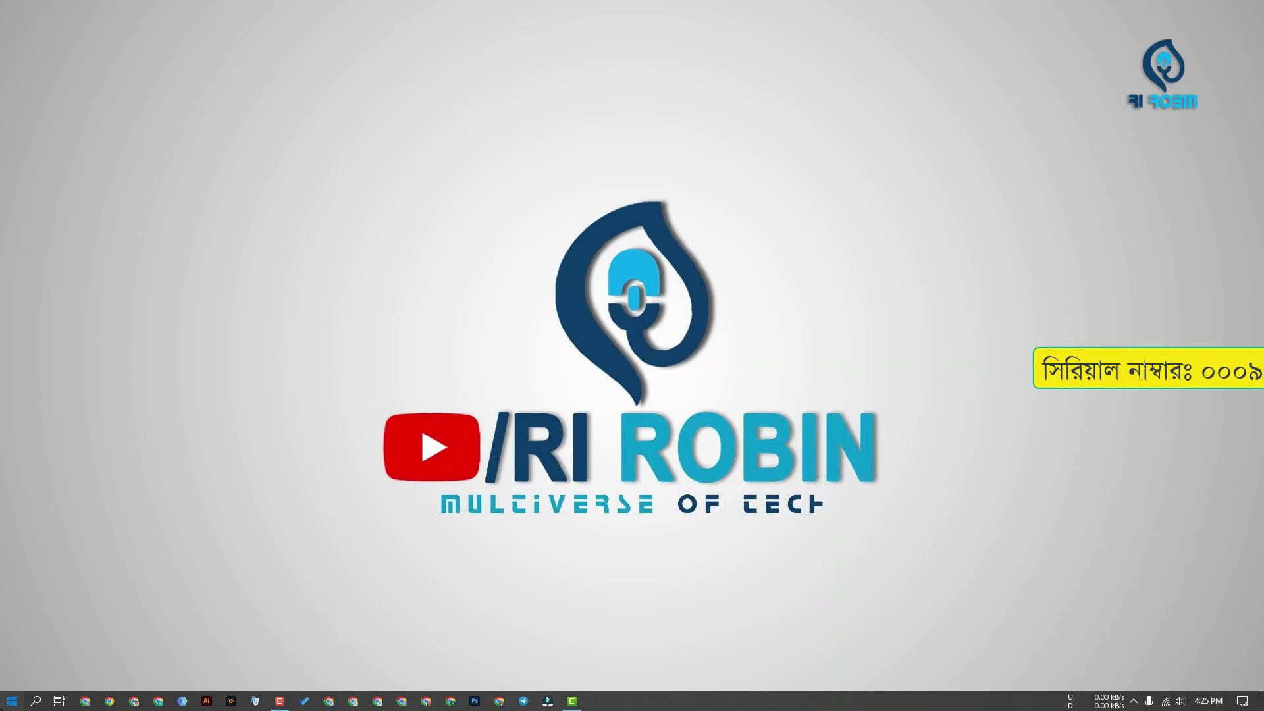
# Open Windows Settings maximized on the System About page showing the PC's specs.
pyautogui.click(12, 700)
pyautogui.click(16, 641)
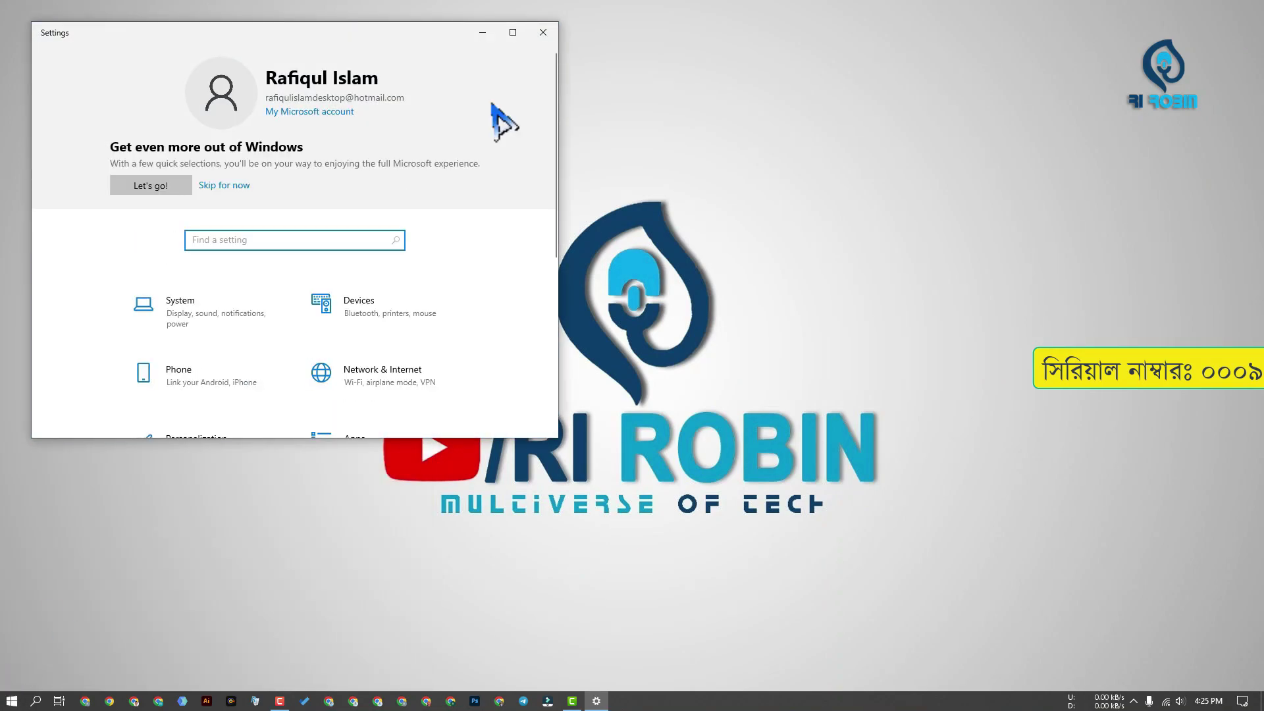
pyautogui.click(512, 32)
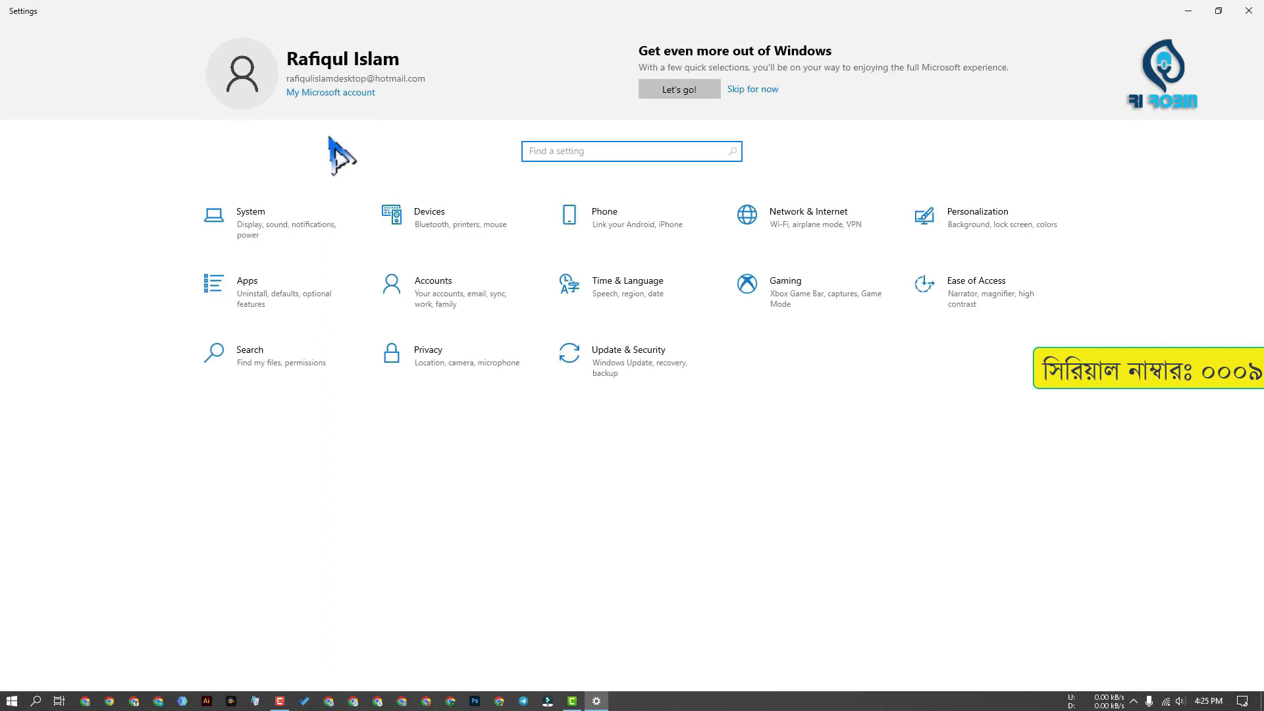
pyautogui.click(282, 228)
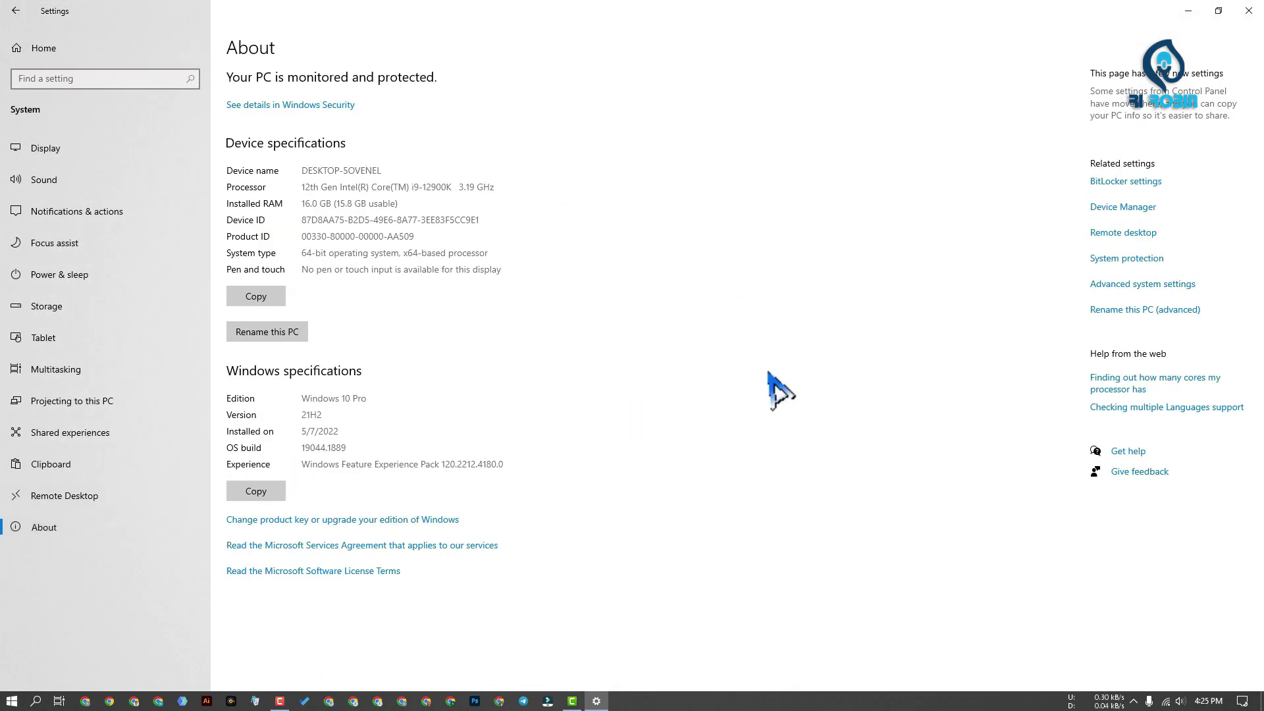